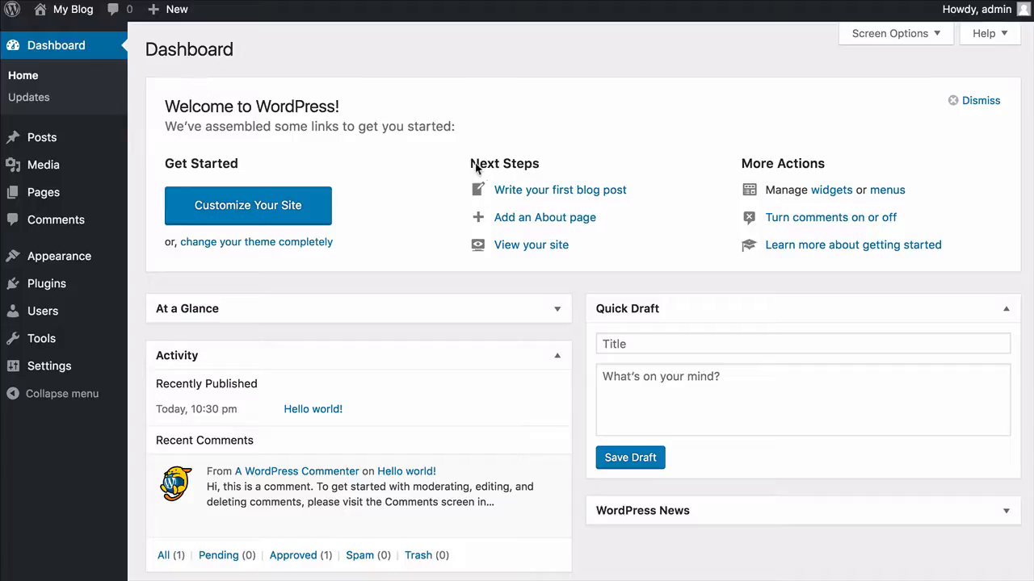
Review the existing blog posts and the general site settings
{"action": "left_click", "coordinate": [50, 145]}
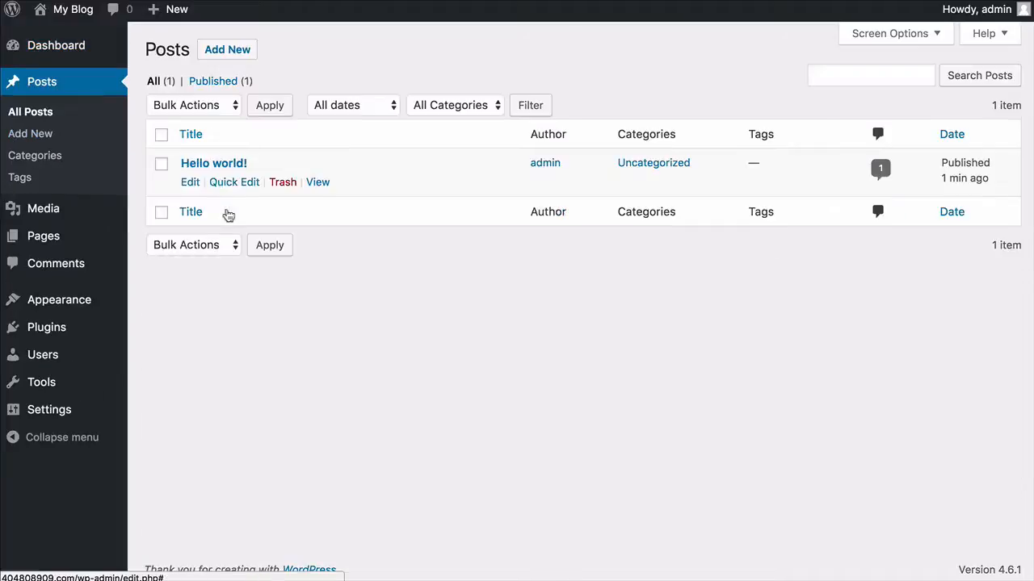
{"action": "left_click", "coordinate": [51, 411]}
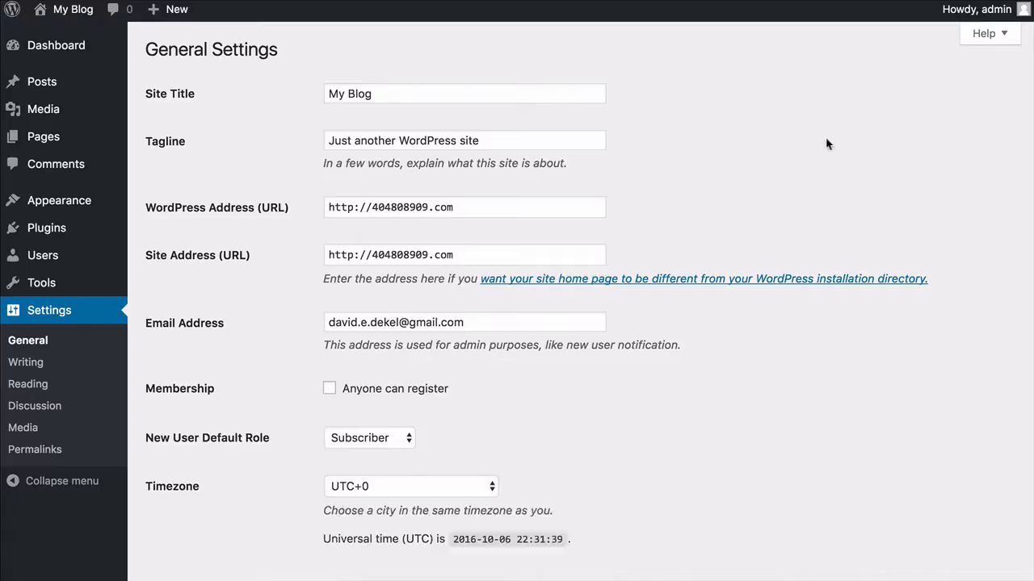
Activate the installed WP SWIFT START plugin and go to its setup page
{"action": "left_click", "coordinate": [81, 227]}
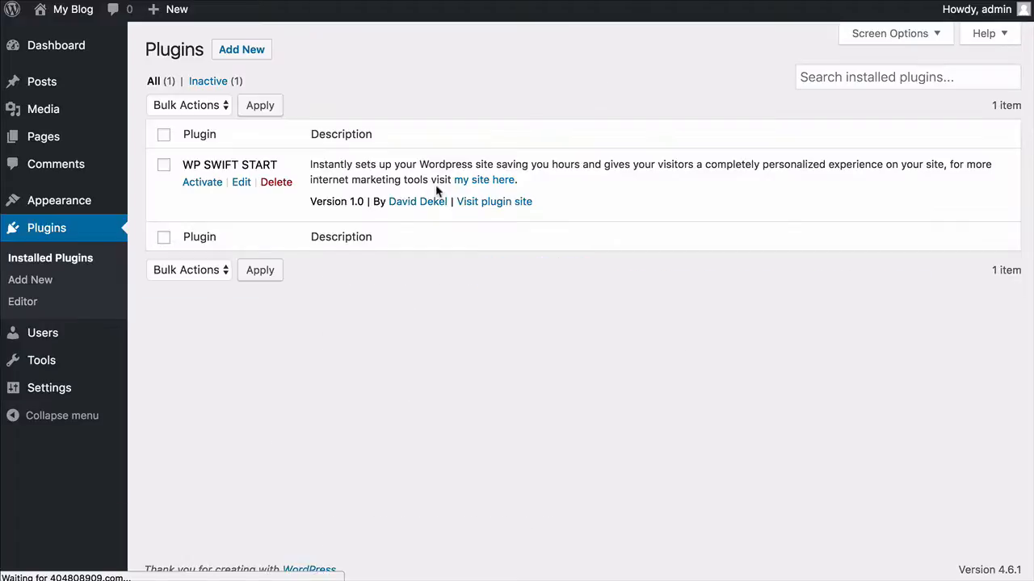
{"action": "left_click", "coordinate": [204, 184]}
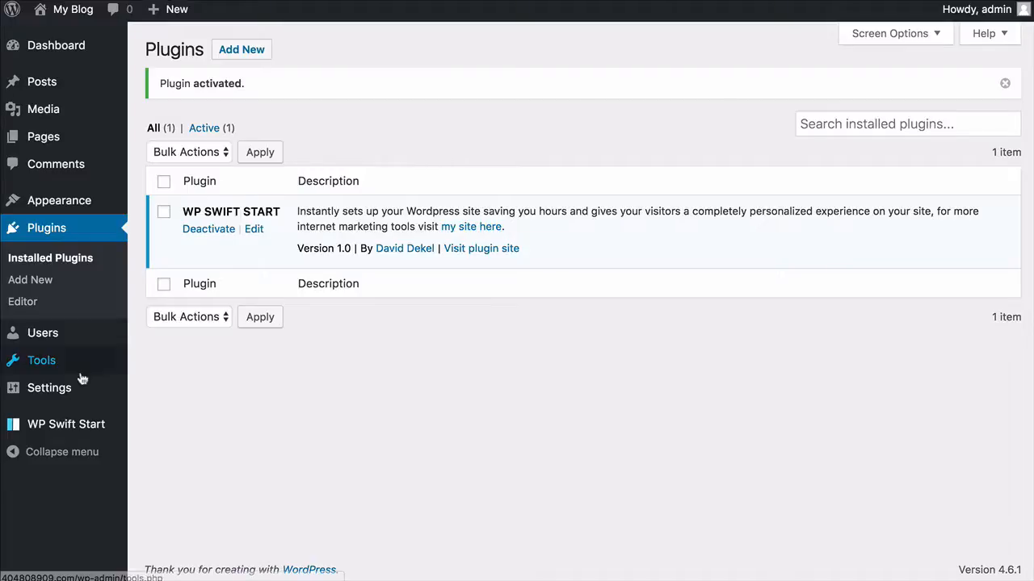
{"action": "left_click", "coordinate": [73, 425]}
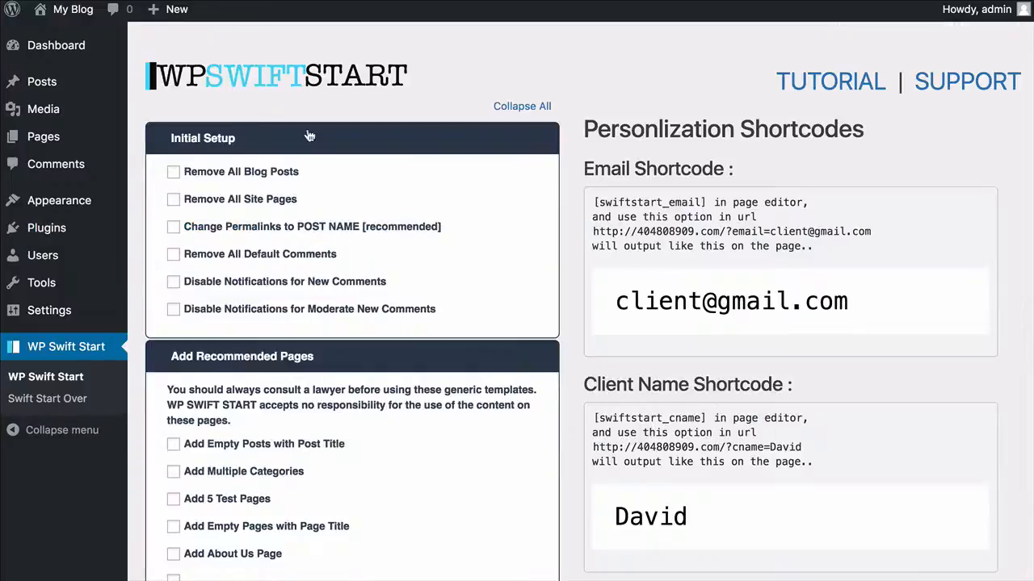
Enable all six Initial Setup options, covering removal of posts, pages and default comments, POST NAME permalinks, and both comment notification settings
{"action": "scroll", "coordinate": [369, 316], "scroll_direction": "down", "scroll_amount": 5}
{"action": "scroll", "coordinate": [368, 316], "scroll_direction": "down", "scroll_amount": 4}
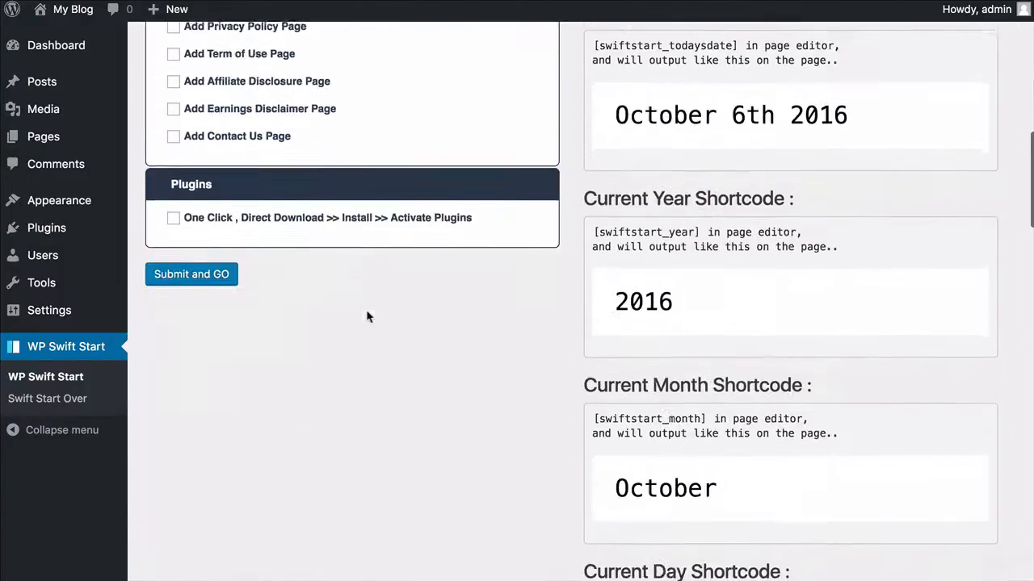
{"action": "scroll", "coordinate": [369, 316], "scroll_direction": "up", "scroll_amount": 4}
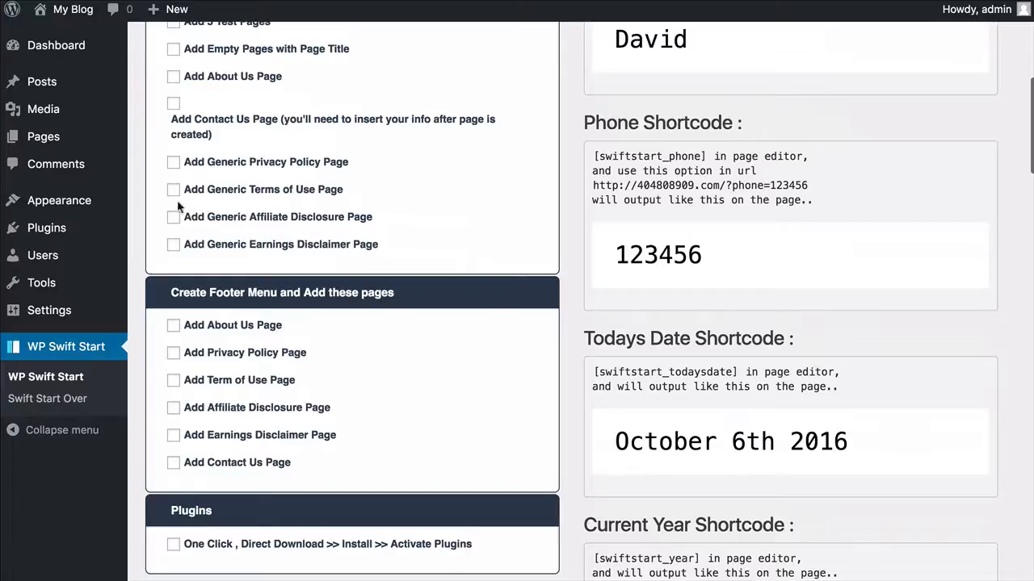
{"action": "scroll", "coordinate": [341, 216], "scroll_direction": "up", "scroll_amount": 6}
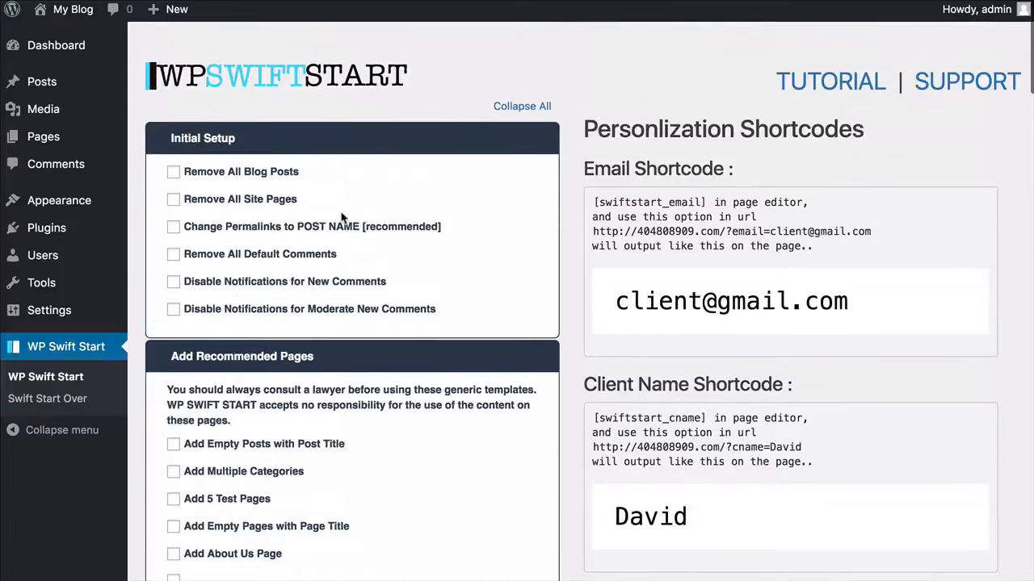
{"action": "left_click", "coordinate": [173, 172]}
{"action": "left_click", "coordinate": [172, 199]}
{"action": "left_click", "coordinate": [173, 227]}
{"action": "left_click", "coordinate": [173, 254]}
{"action": "left_click", "coordinate": [173, 282]}
{"action": "left_click", "coordinate": [172, 309]}
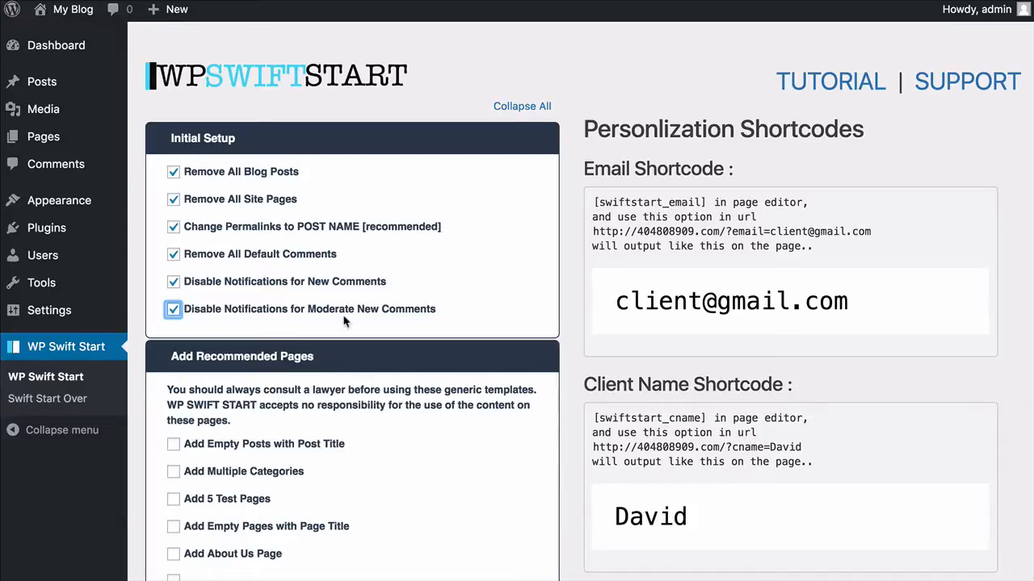
Enable adding multiple categories with the names DOGS and CATS, and include the 5 test pages
{"action": "scroll", "coordinate": [344, 321], "scroll_direction": "down", "scroll_amount": 3}
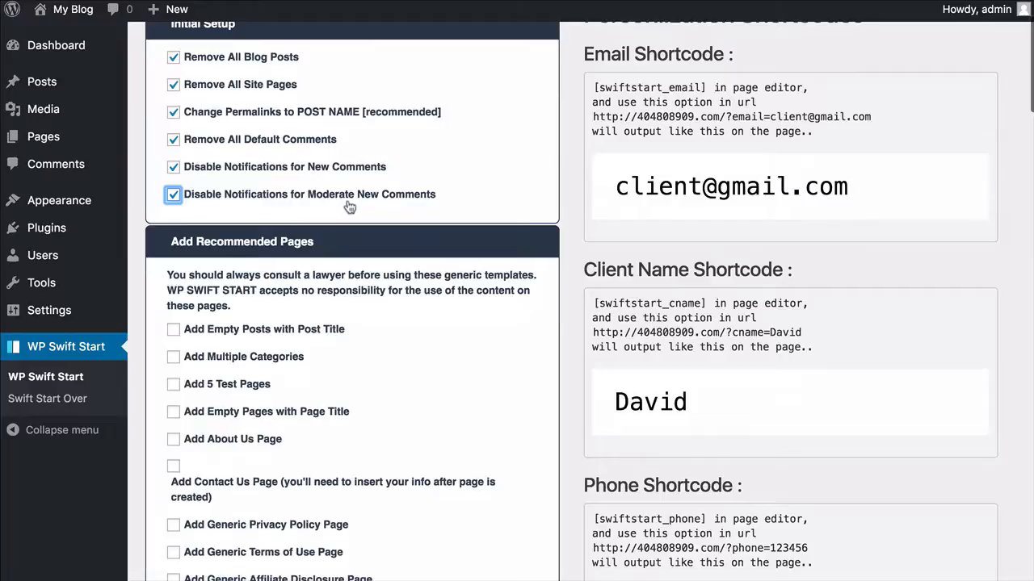
{"action": "scroll", "coordinate": [349, 208], "scroll_direction": "down", "scroll_amount": 4}
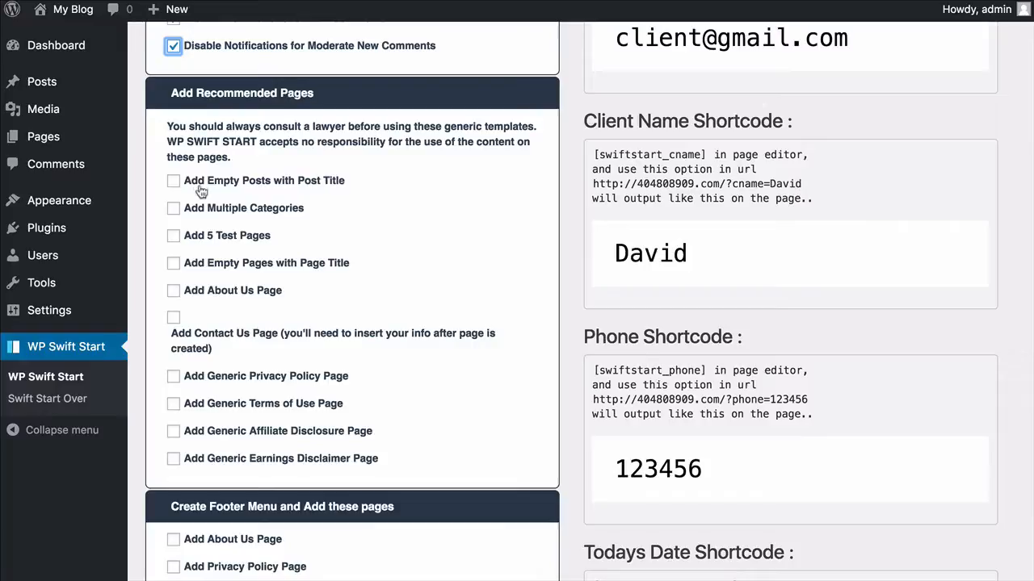
{"action": "left_click", "coordinate": [174, 183]}
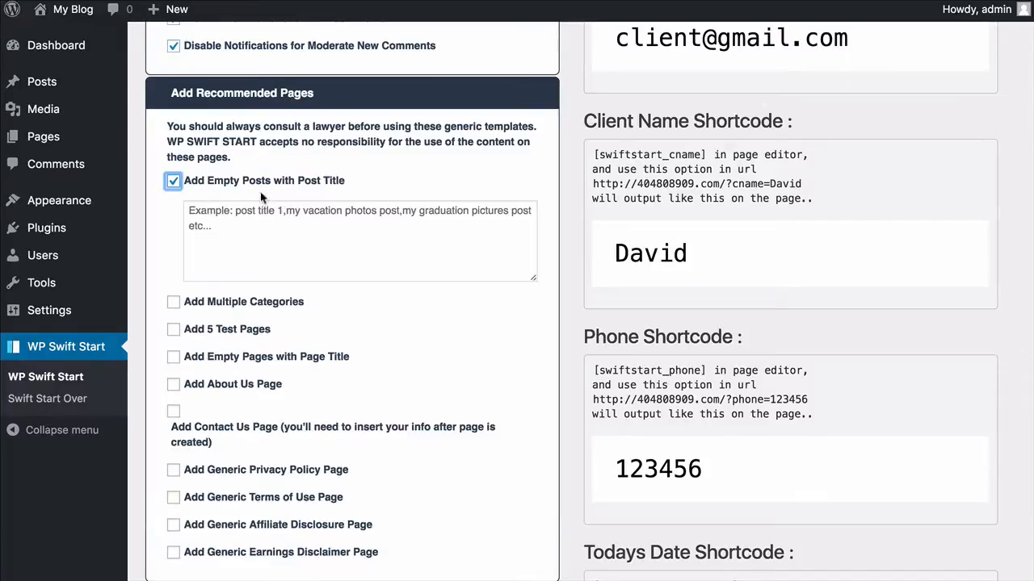
{"action": "left_click", "coordinate": [174, 181]}
{"action": "left_click", "coordinate": [174, 208]}
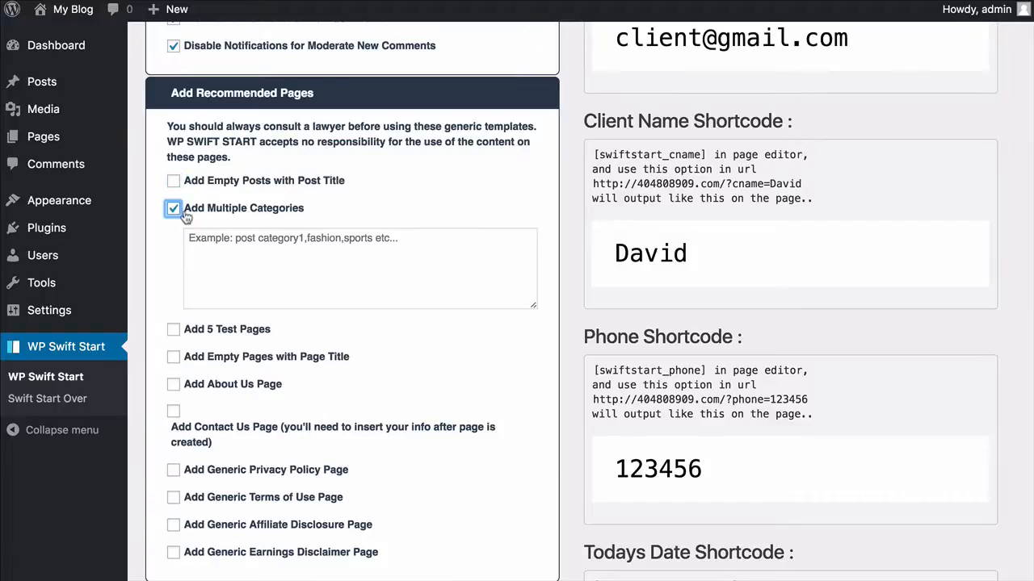
{"action": "left_click", "coordinate": [230, 235]}
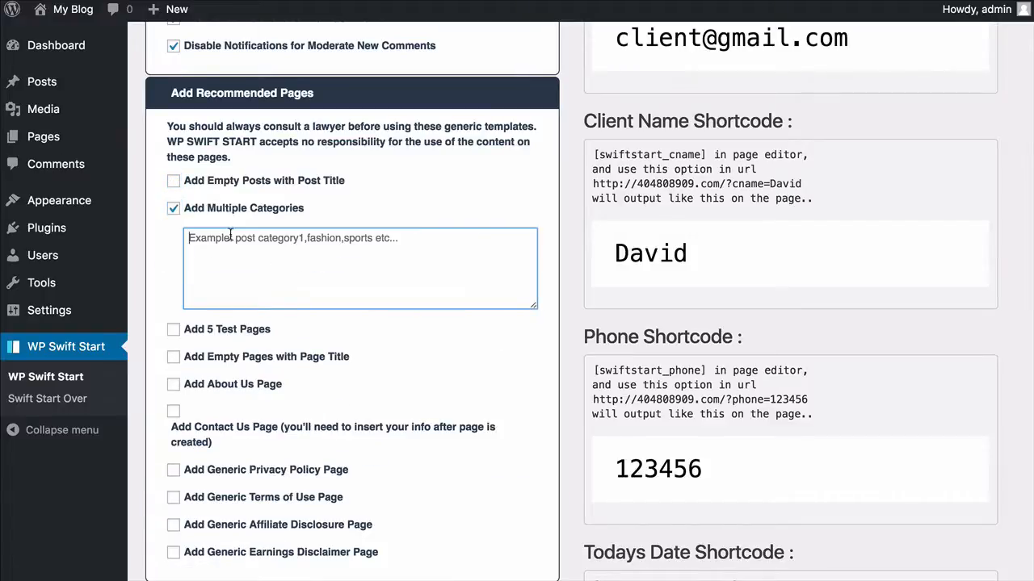
{"action": "type", "text": "DOGS, CATS,"}
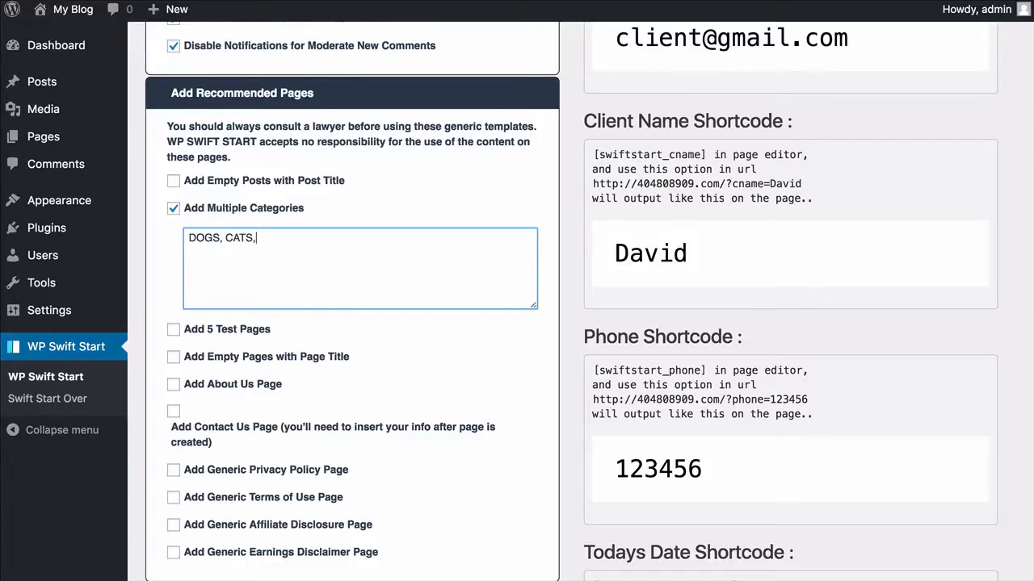
{"action": "scroll", "coordinate": [205, 251], "scroll_direction": "down", "scroll_amount": 4}
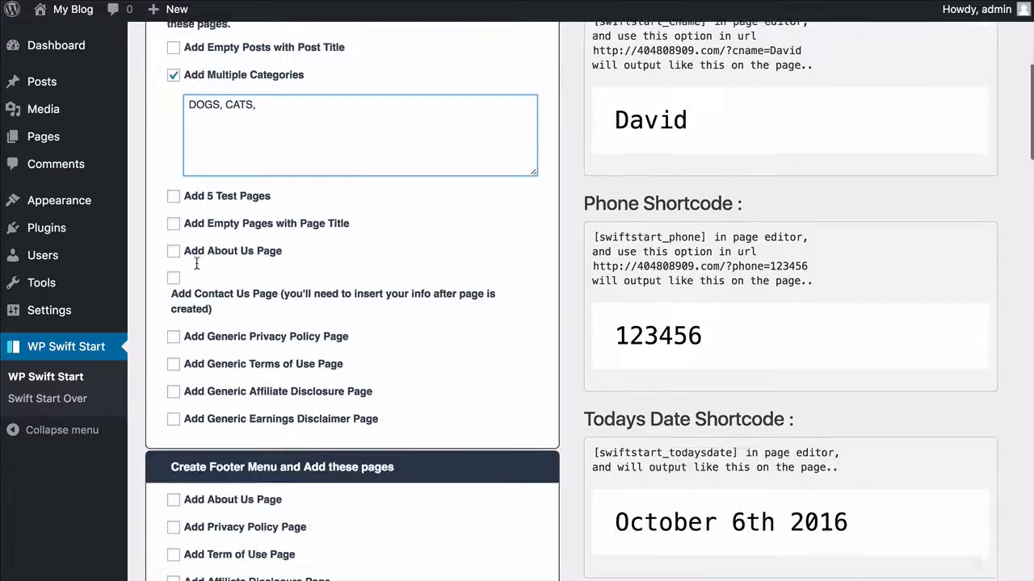
{"action": "left_click", "coordinate": [173, 187]}
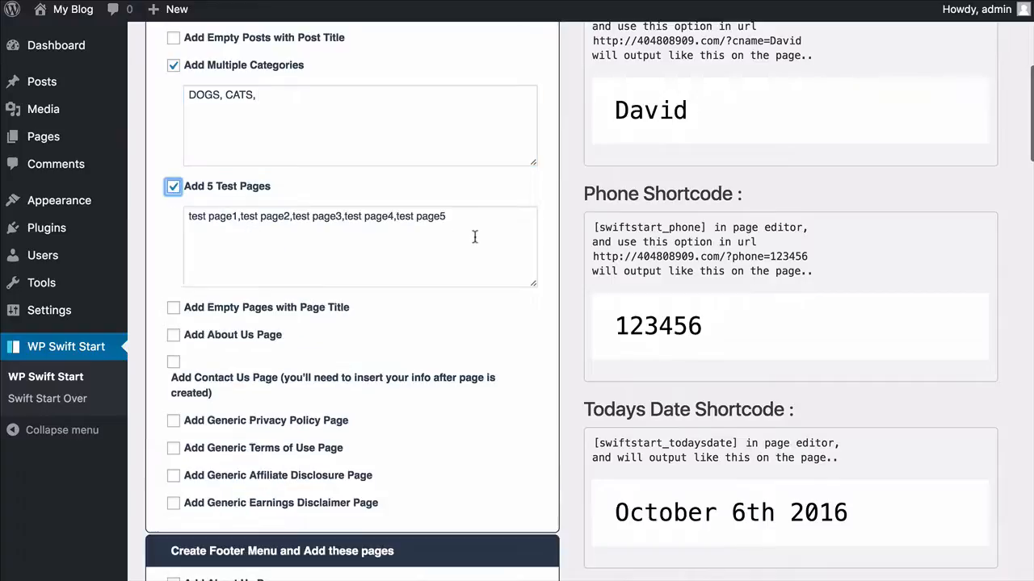
Include the About Us, Contact Us and Generic Privacy Policy pages in the recommended pages
{"action": "scroll", "coordinate": [282, 242], "scroll_direction": "down", "scroll_amount": 3}
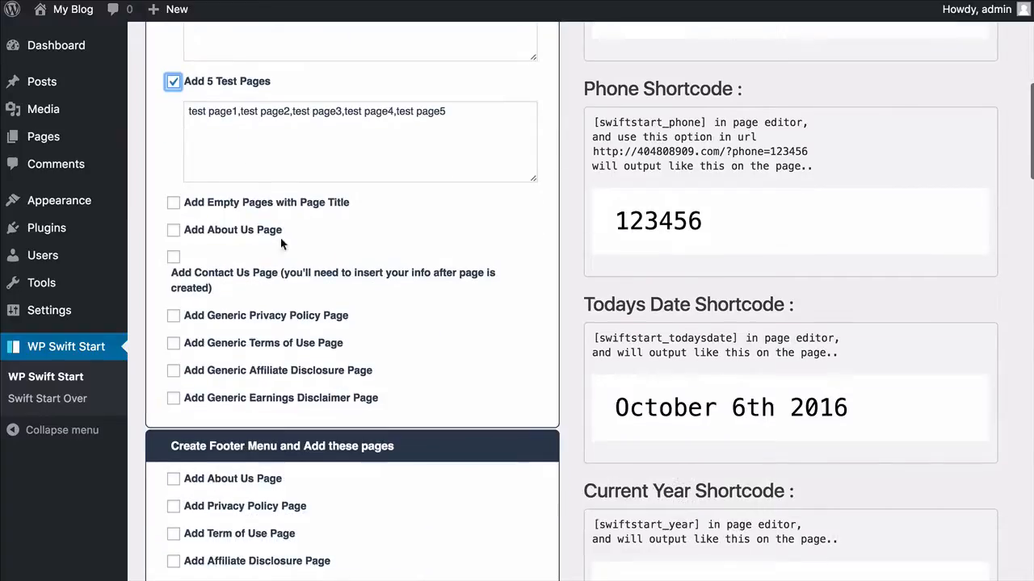
{"action": "left_click", "coordinate": [173, 203]}
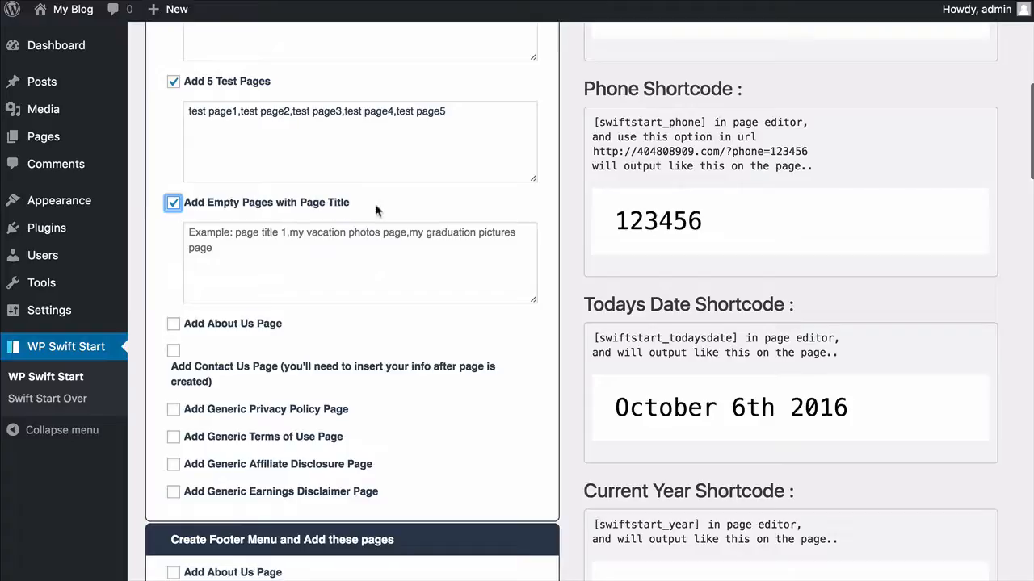
{"action": "left_click", "coordinate": [173, 203]}
{"action": "left_click", "coordinate": [173, 230]}
{"action": "left_click", "coordinate": [174, 259]}
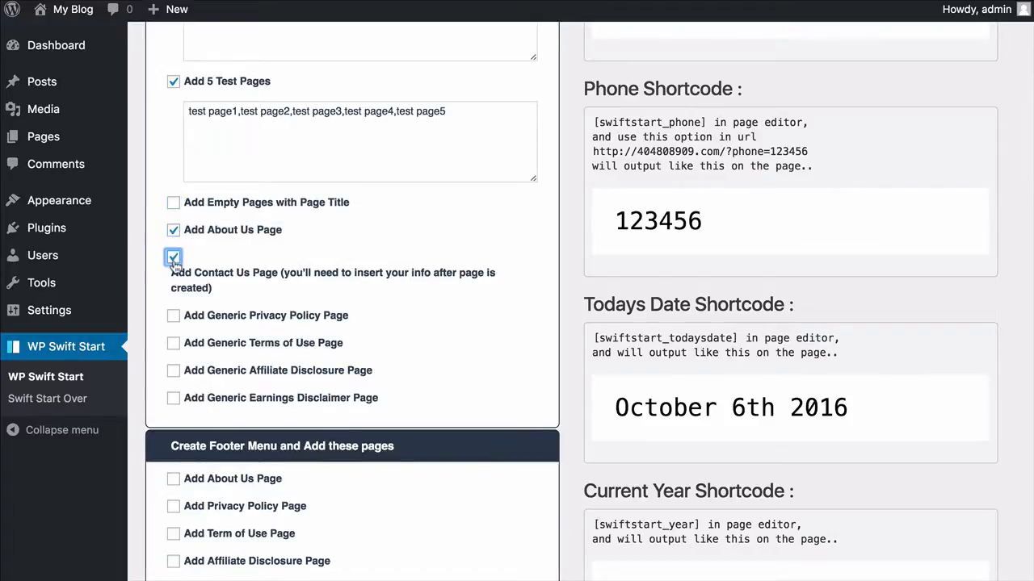
{"action": "left_click", "coordinate": [174, 316]}
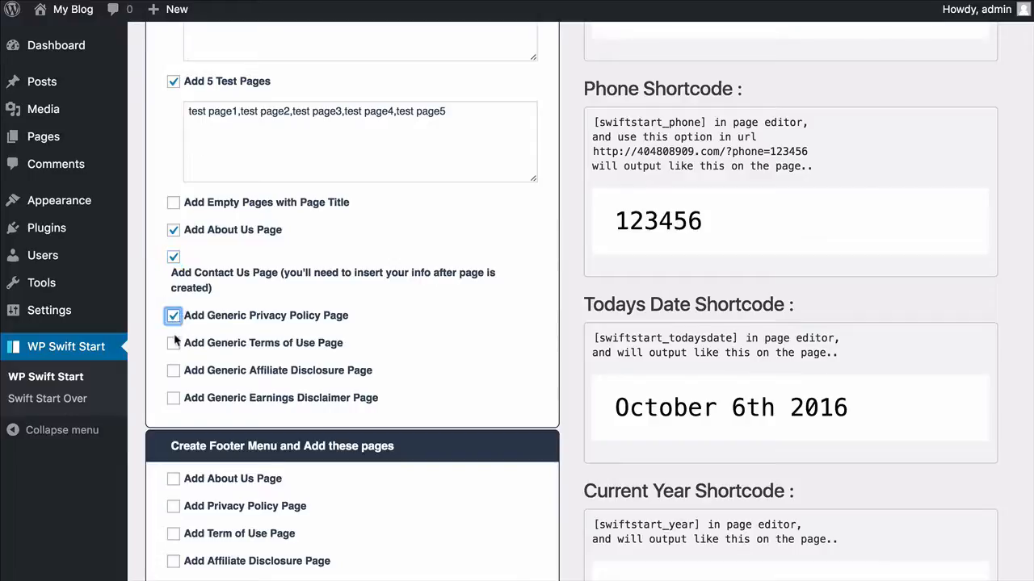
Include the Generic Terms of Use page with company name ACME and state NEW YORK
{"action": "left_click", "coordinate": [173, 343]}
{"action": "left_click_drag", "start_coordinate": [256, 377], "coordinate": [266, 391]}
{"action": "left_click", "coordinate": [266, 392]}
{"action": "type", "text": "ACM"}
{"action": "key", "text": "Tab"}
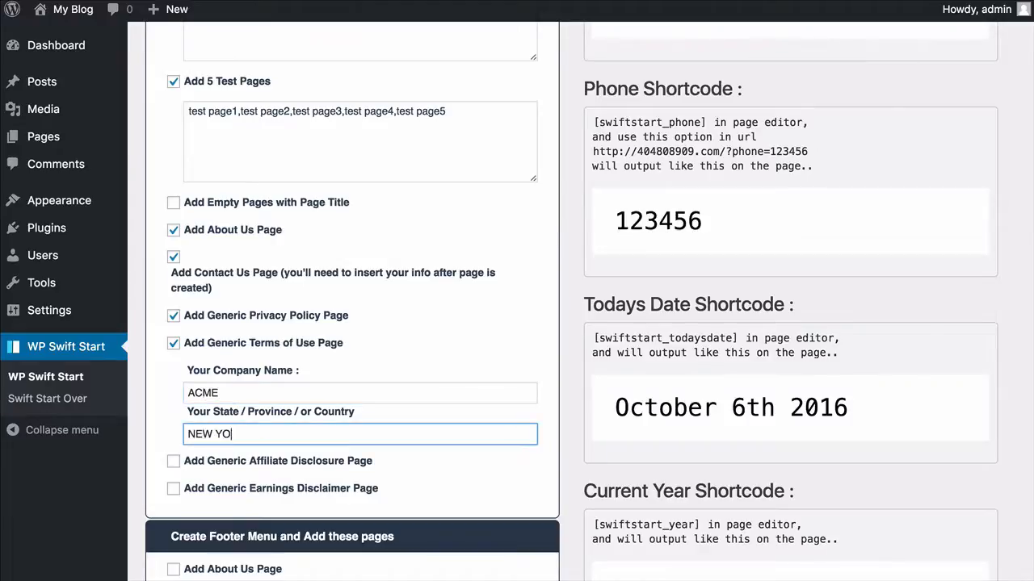
Include the Generic Affiliate Disclosure and Generic Earnings Disclaimer pages in the recommended pages
{"action": "scroll", "coordinate": [355, 323], "scroll_direction": "down", "scroll_amount": 4}
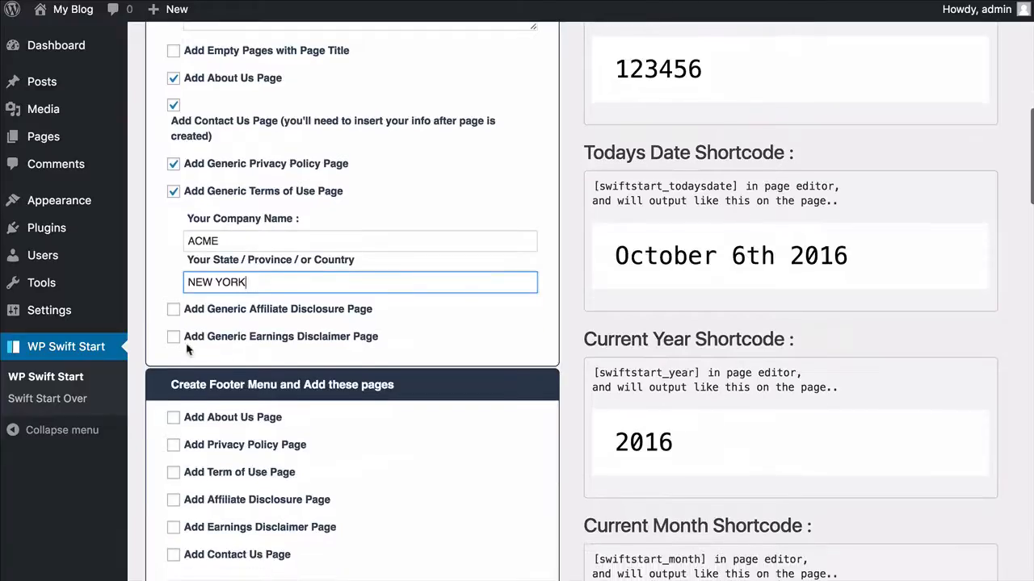
{"action": "left_click", "coordinate": [214, 312]}
{"action": "left_click", "coordinate": [174, 337]}
Add the About Us, Privacy Policy, Term of Use, Affiliate Disclosure, Earnings Disclaimer and Contact Us pages to the footer menu
{"action": "scroll", "coordinate": [252, 344], "scroll_direction": "down", "scroll_amount": 1}
{"action": "scroll", "coordinate": [252, 344], "scroll_direction": "down", "scroll_amount": 4}
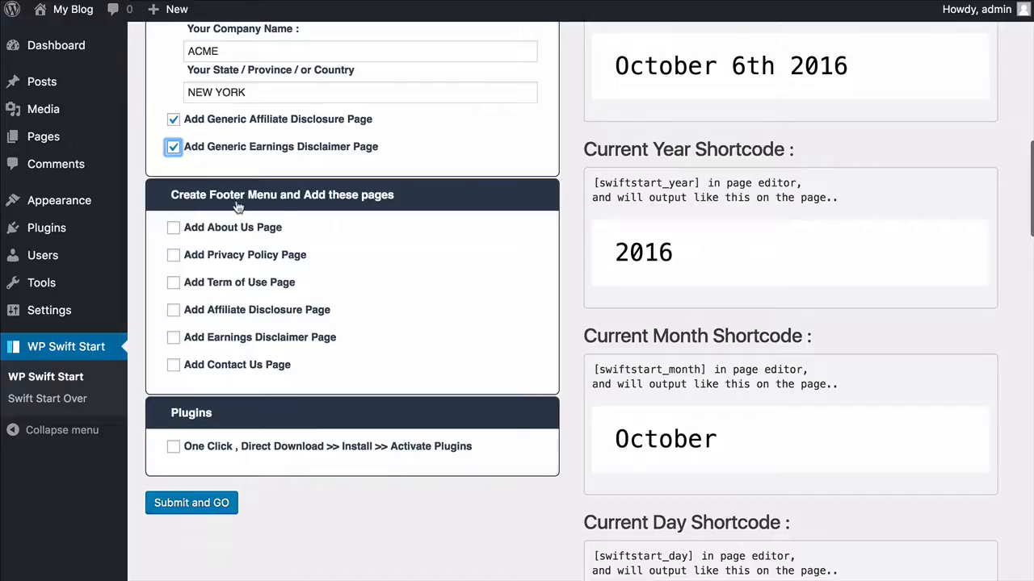
{"action": "scroll", "coordinate": [274, 209], "scroll_direction": "up", "scroll_amount": 3}
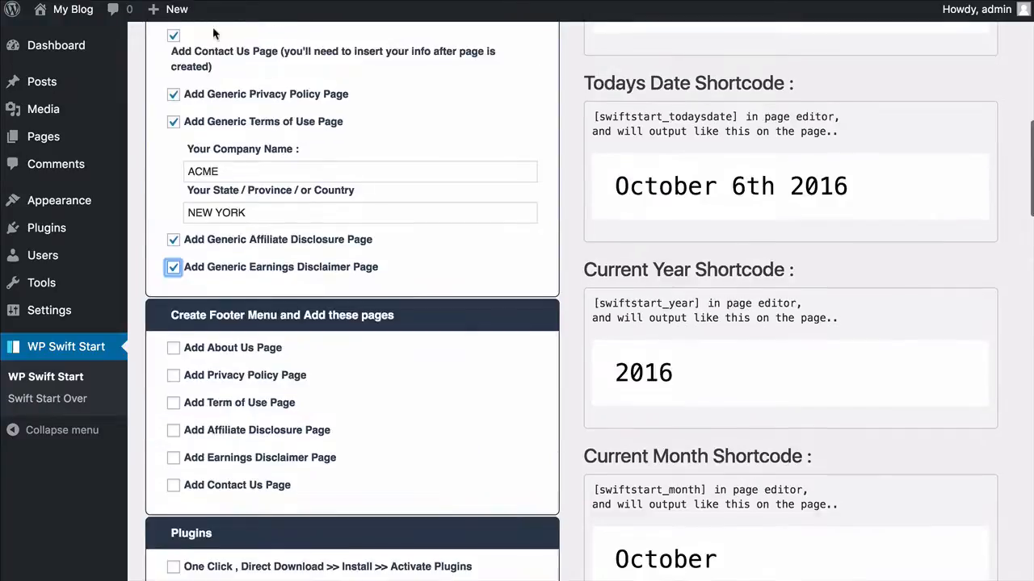
{"action": "scroll", "coordinate": [233, 350], "scroll_direction": "down", "scroll_amount": 3}
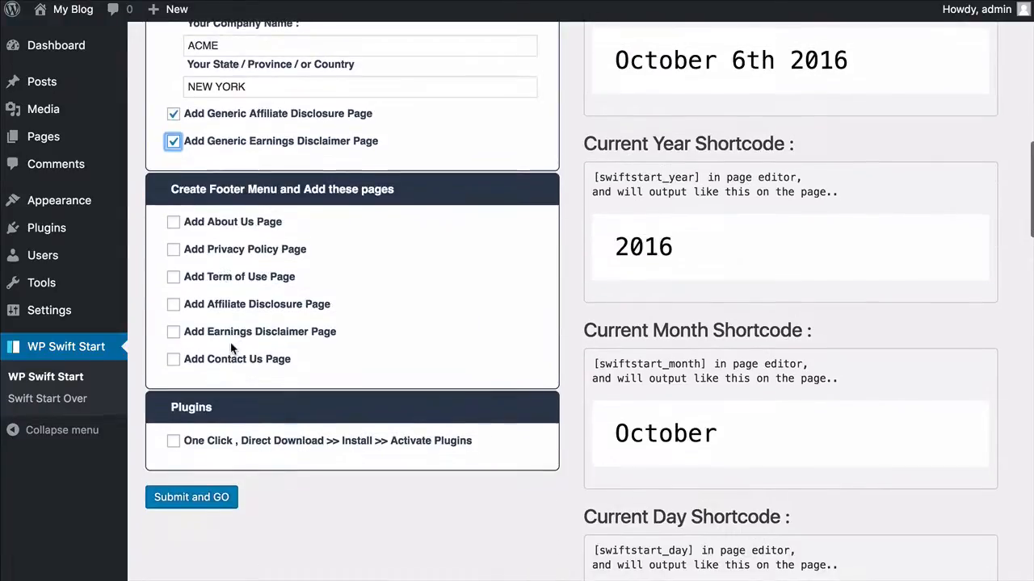
{"action": "left_click", "coordinate": [175, 224]}
{"action": "left_click", "coordinate": [175, 251]}
{"action": "left_click", "coordinate": [175, 278]}
{"action": "left_click", "coordinate": [174, 304]}
{"action": "left_click", "coordinate": [174, 331]}
{"action": "left_click", "coordinate": [174, 359]}
Enable one-click plugin download, installation and activation, and show all the recommended plugins
{"action": "scroll", "coordinate": [234, 360], "scroll_direction": "down", "scroll_amount": 3}
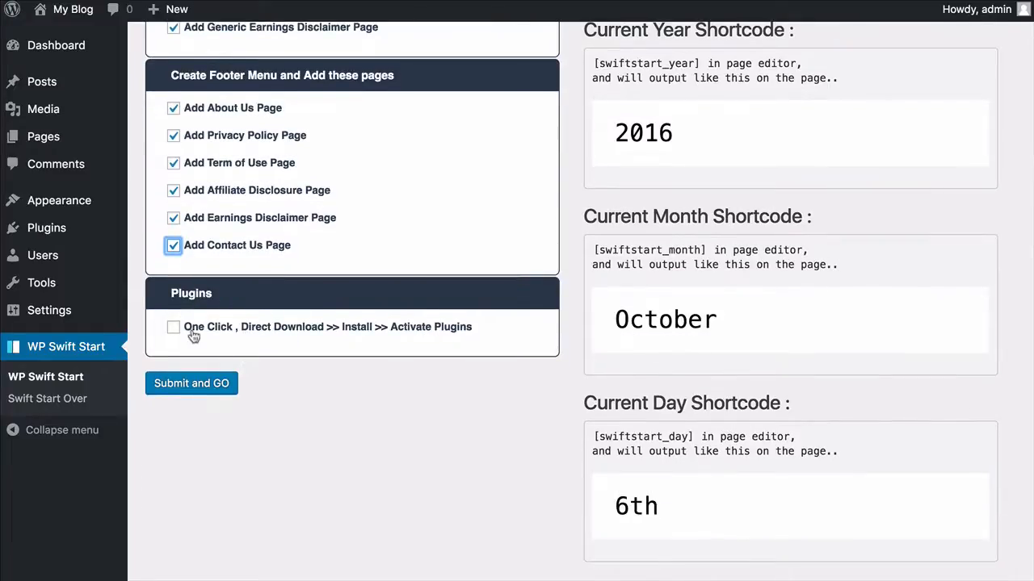
{"action": "left_click", "coordinate": [199, 335]}
{"action": "scroll", "coordinate": [267, 329], "scroll_direction": "down", "scroll_amount": 1}
{"action": "left_click", "coordinate": [268, 330]}
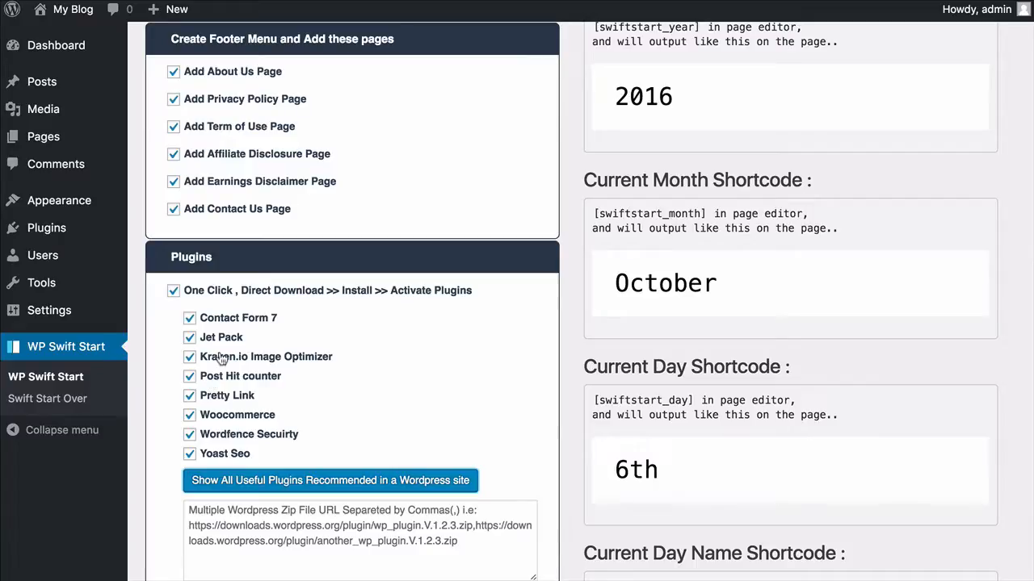
Exclude Contact Form 7, Jet Pack, Kraken.io Image Optimizer, Wordfence Security and Yoast Seo from the plugins to install
{"action": "left_click", "coordinate": [190, 319]}
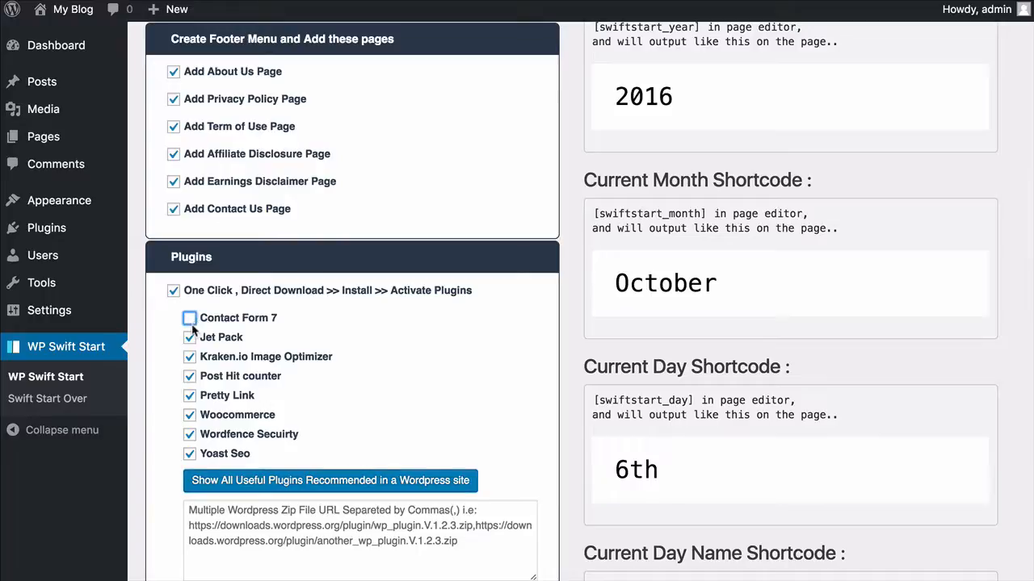
{"action": "left_click", "coordinate": [189, 338]}
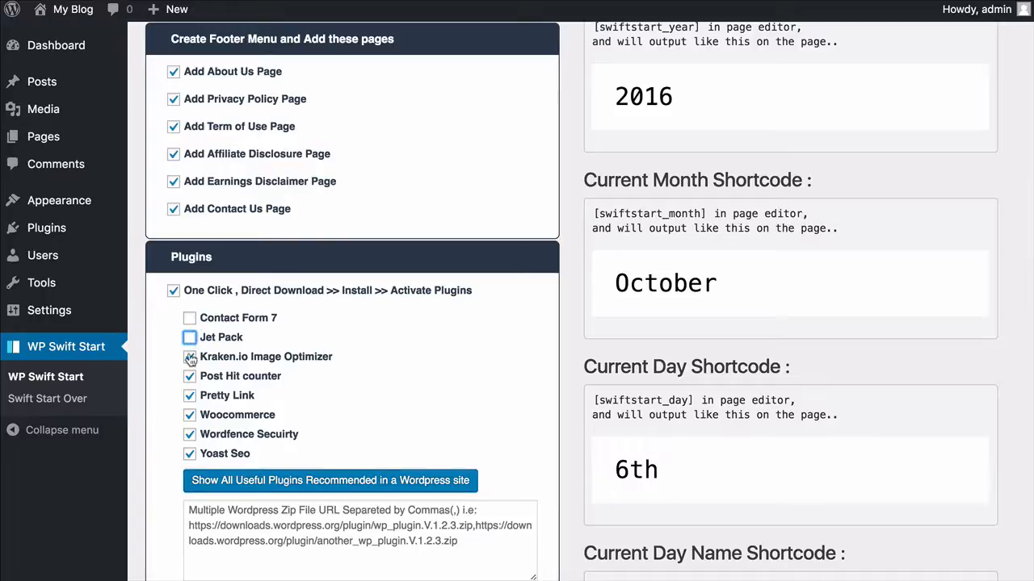
{"action": "left_click", "coordinate": [190, 357]}
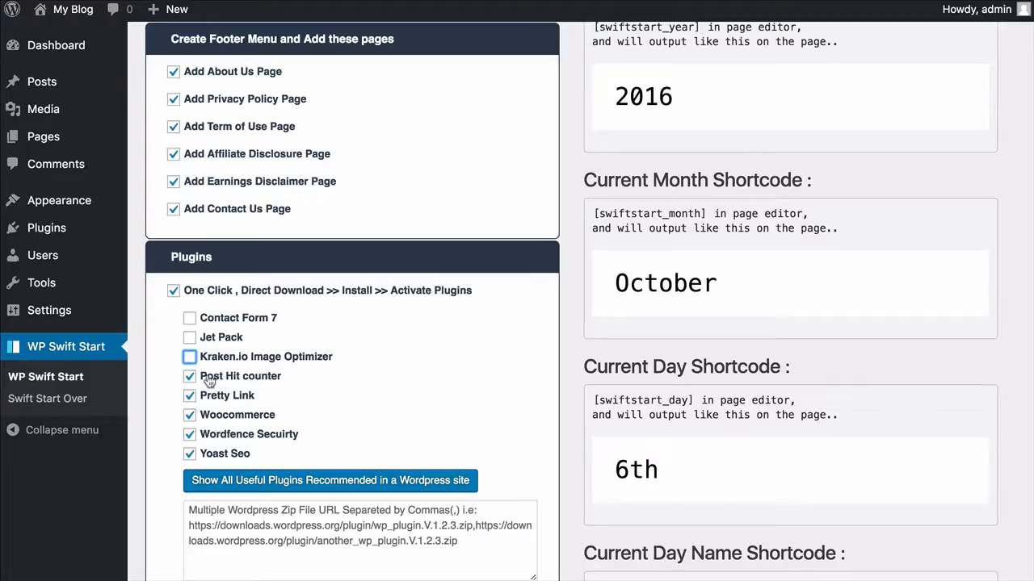
{"action": "left_click", "coordinate": [190, 434]}
{"action": "left_click", "coordinate": [191, 455]}
Submit the setup form with Post Hit counter, Pretty Link and Woocommerce as the plugins to install
{"action": "scroll", "coordinate": [198, 452], "scroll_direction": "down", "scroll_amount": 3}
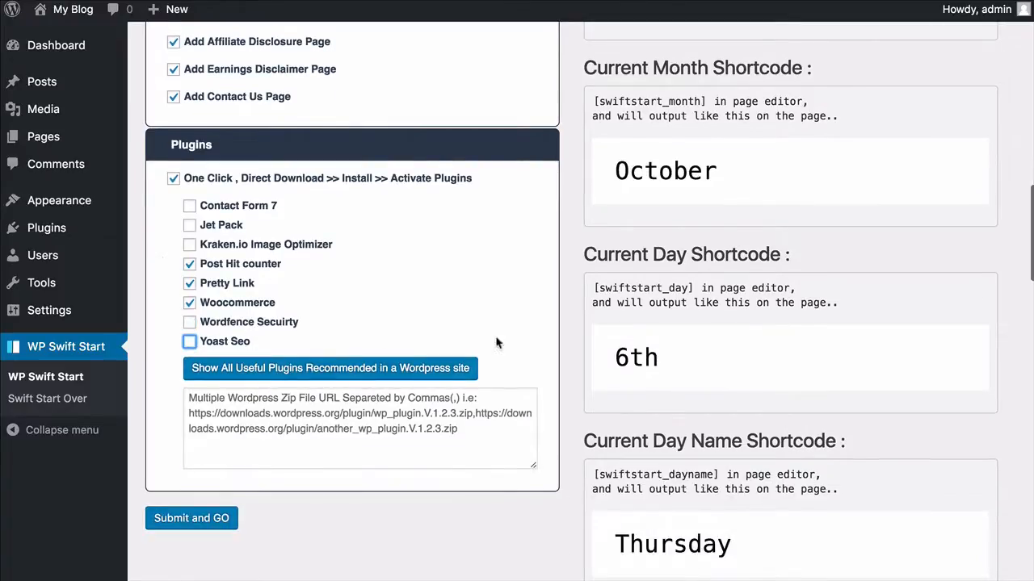
{"action": "left_click", "coordinate": [558, 344]}
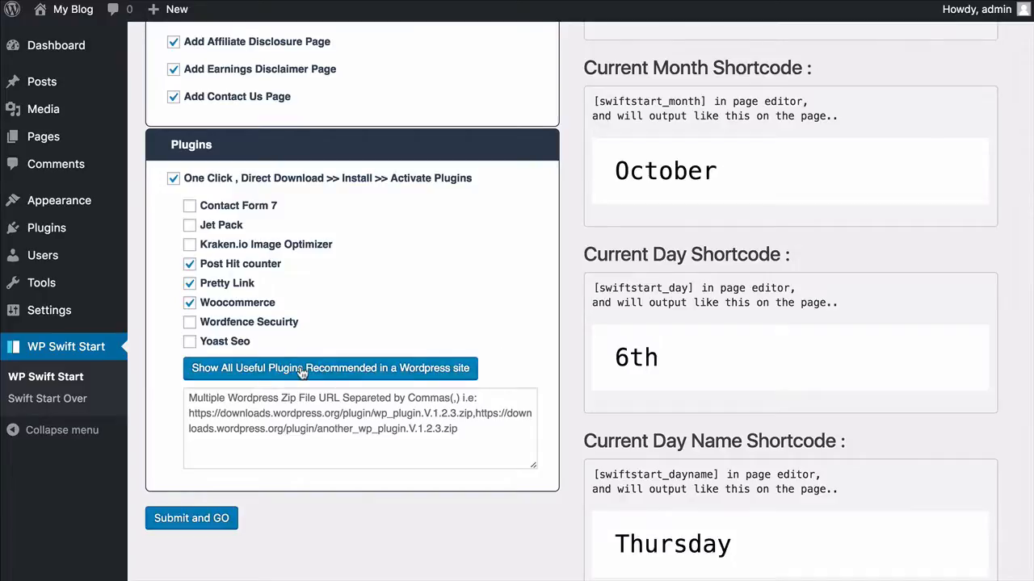
{"action": "left_click", "coordinate": [190, 263]}
{"action": "left_click", "coordinate": [190, 263]}
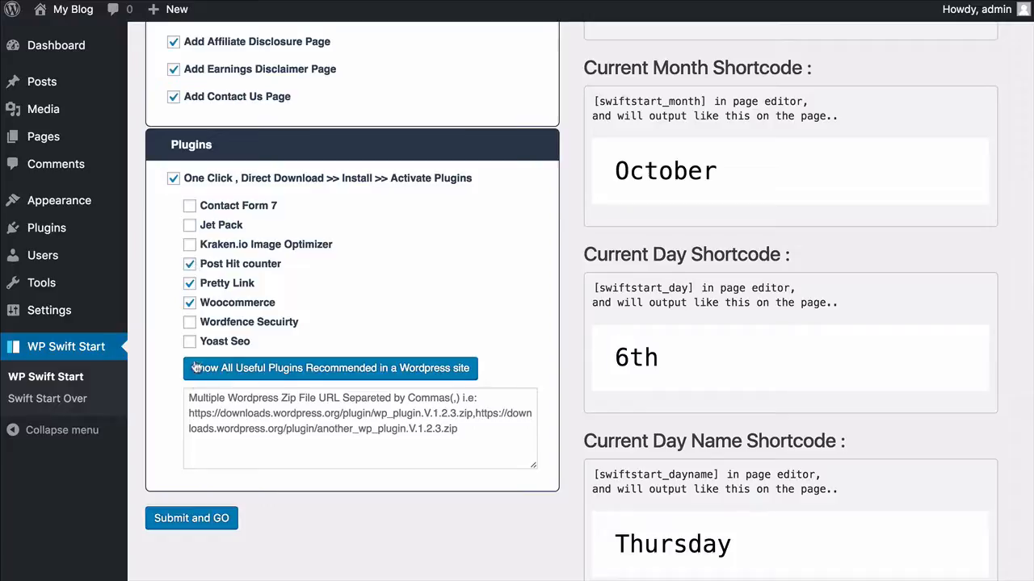
{"action": "left_click", "coordinate": [205, 519]}
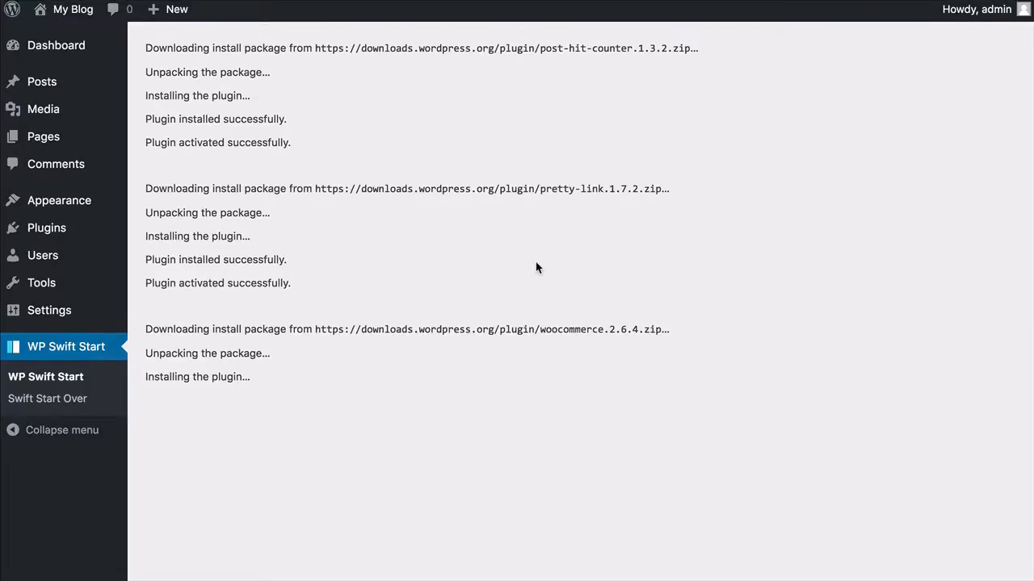
Review the plugin installation log and the list of completed WP Swift Start setup actions
{"action": "scroll", "coordinate": [536, 262], "scroll_direction": "down", "scroll_amount": 4}
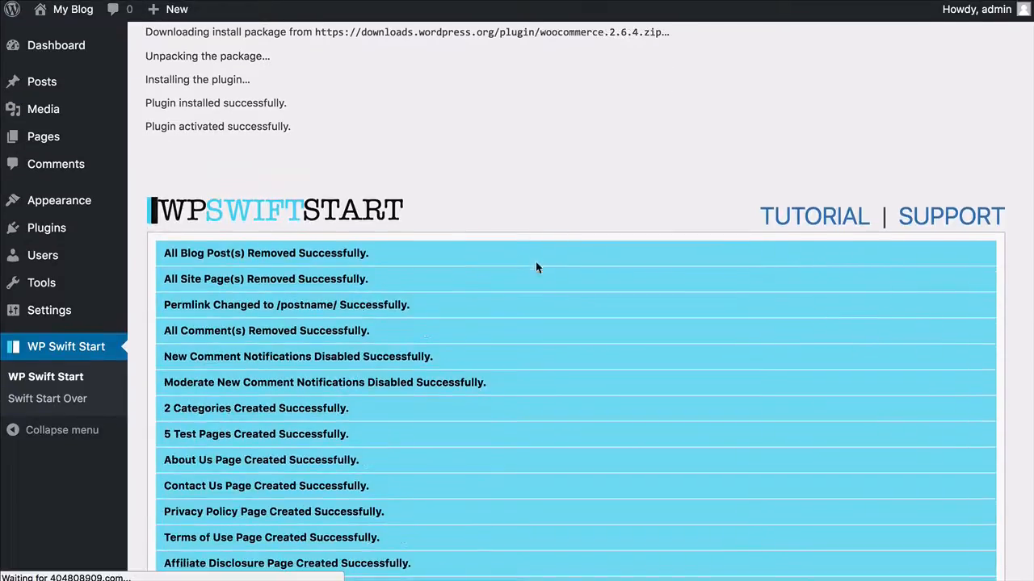
{"action": "scroll", "coordinate": [271, 364], "scroll_direction": "down", "scroll_amount": 2}
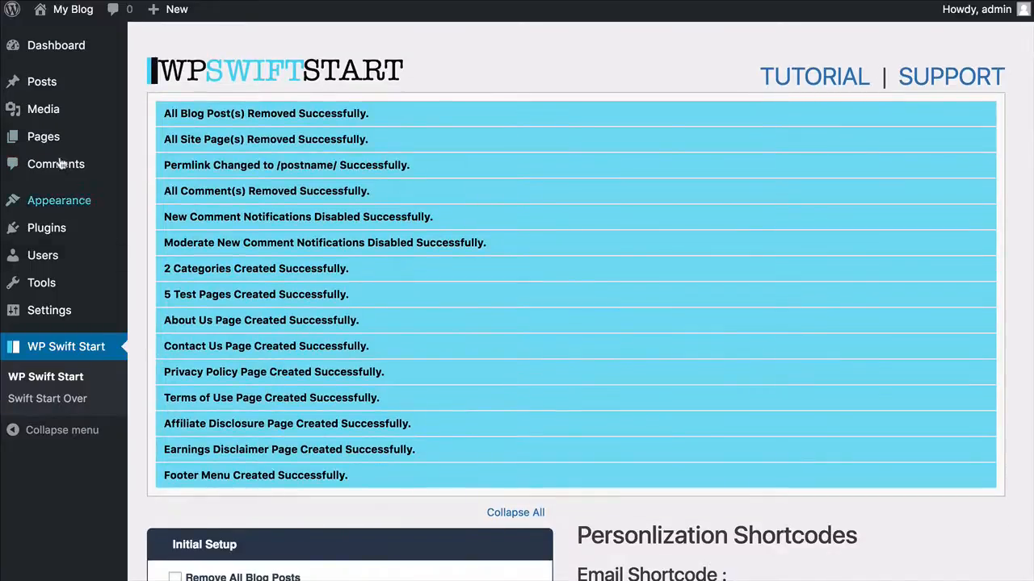
Decline the WooCommerce setup wizard and skip its setup notice on the dashboard
{"action": "mouse_move", "coordinate": [54, 86]}
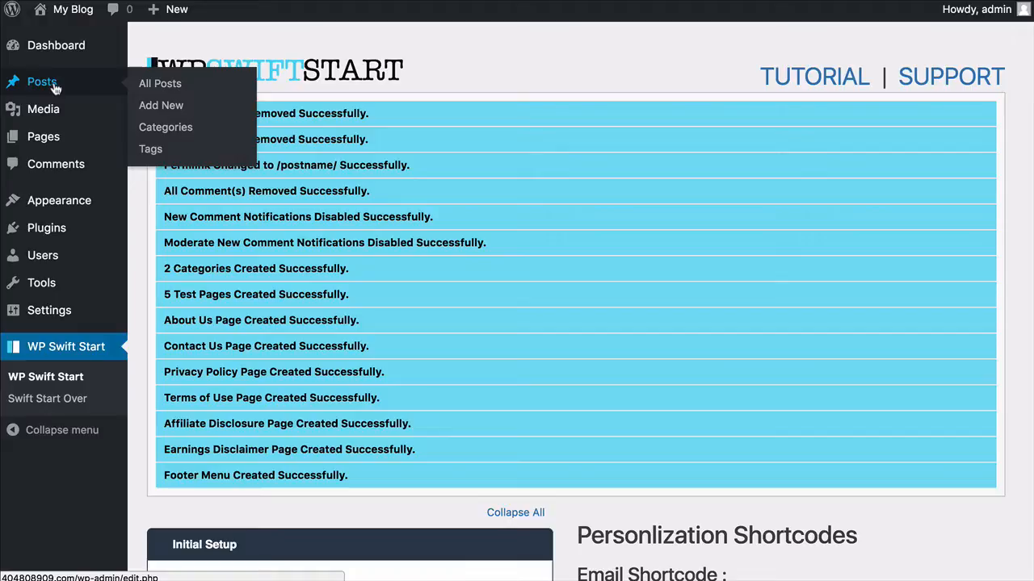
{"action": "left_click", "coordinate": [55, 87]}
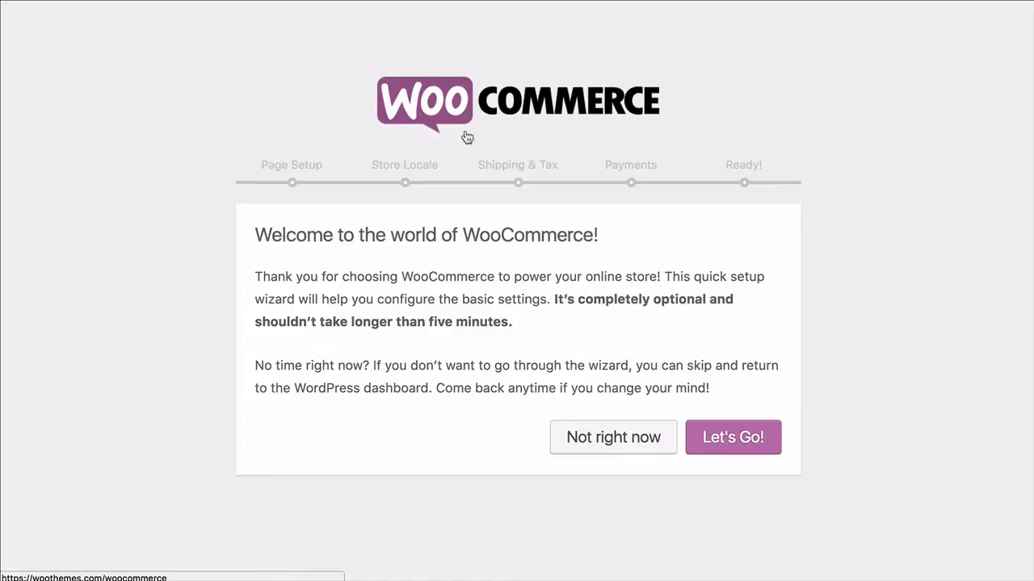
{"action": "left_click", "coordinate": [629, 450]}
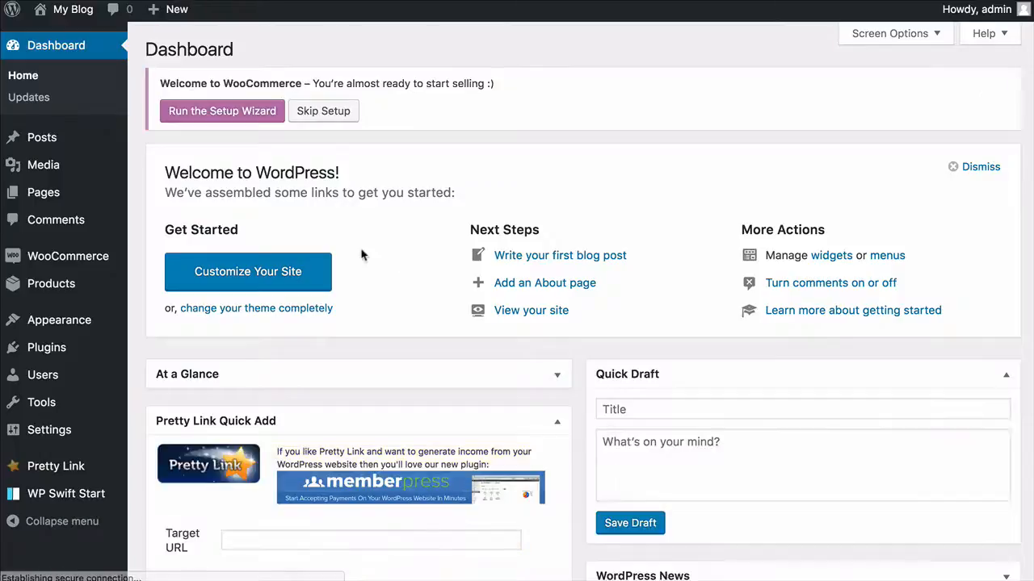
{"action": "left_click", "coordinate": [323, 111]}
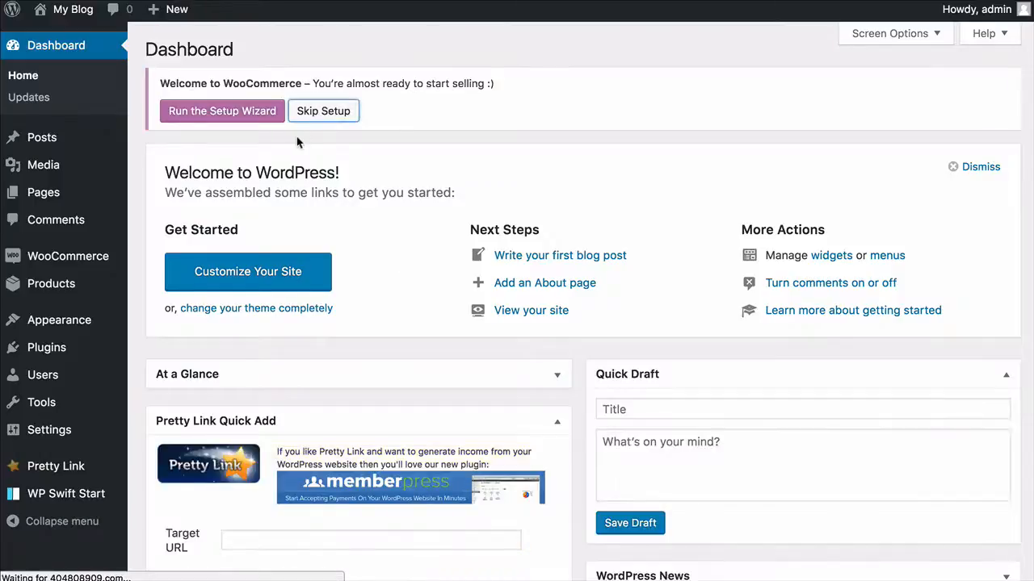
Check the site's posts list, and look through the full list of published pages
{"action": "mouse_move", "coordinate": [67, 191]}
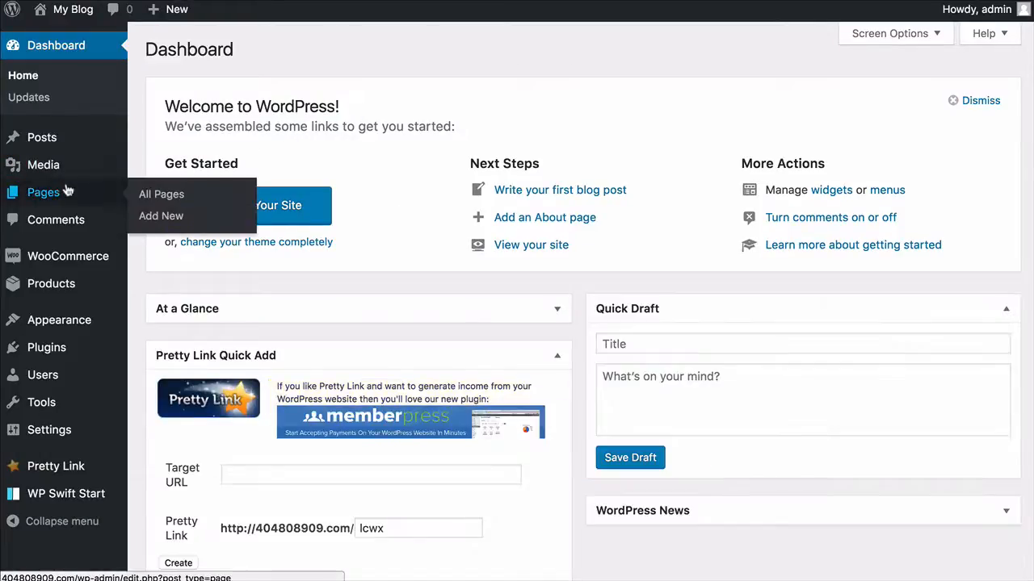
{"action": "left_click", "coordinate": [68, 146]}
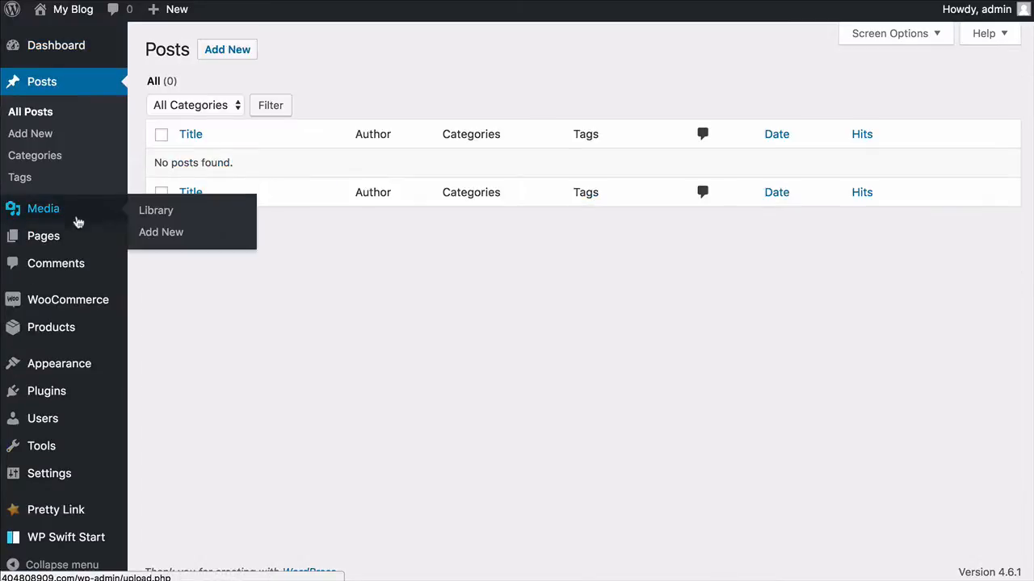
{"action": "left_click", "coordinate": [73, 247]}
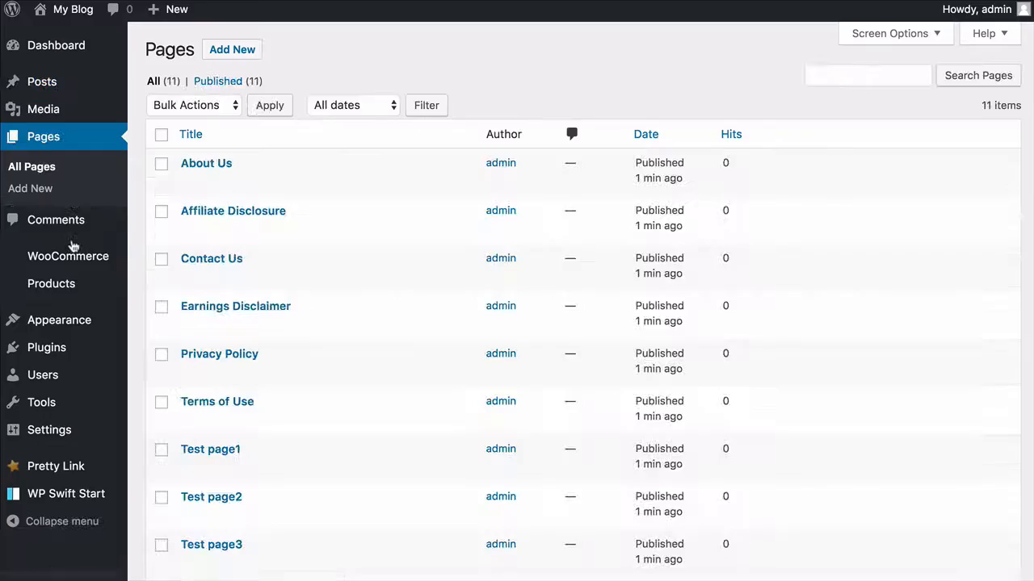
{"action": "scroll", "coordinate": [434, 353], "scroll_direction": "down", "scroll_amount": 3}
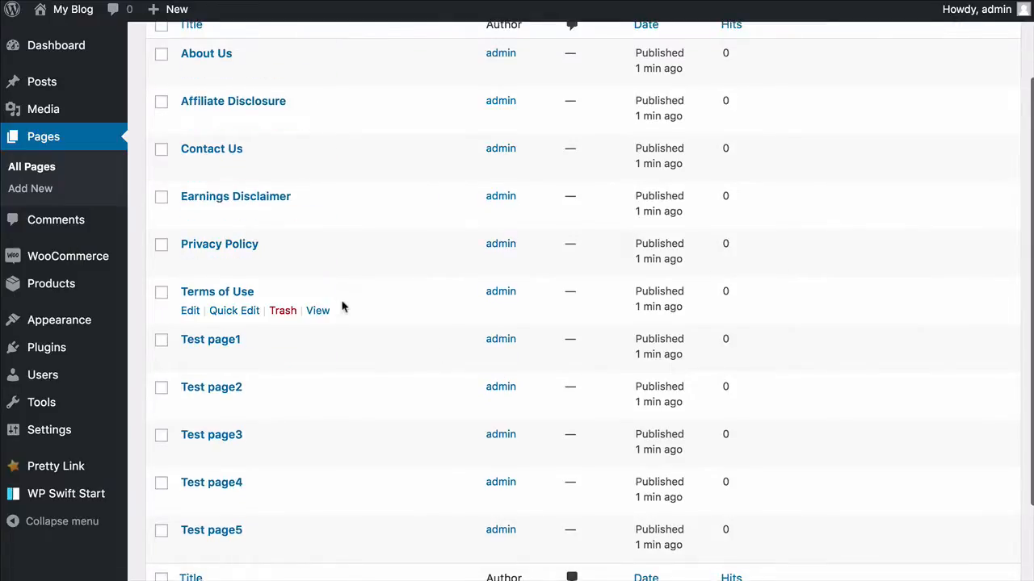
{"action": "scroll", "coordinate": [352, 318], "scroll_direction": "down", "scroll_amount": 3}
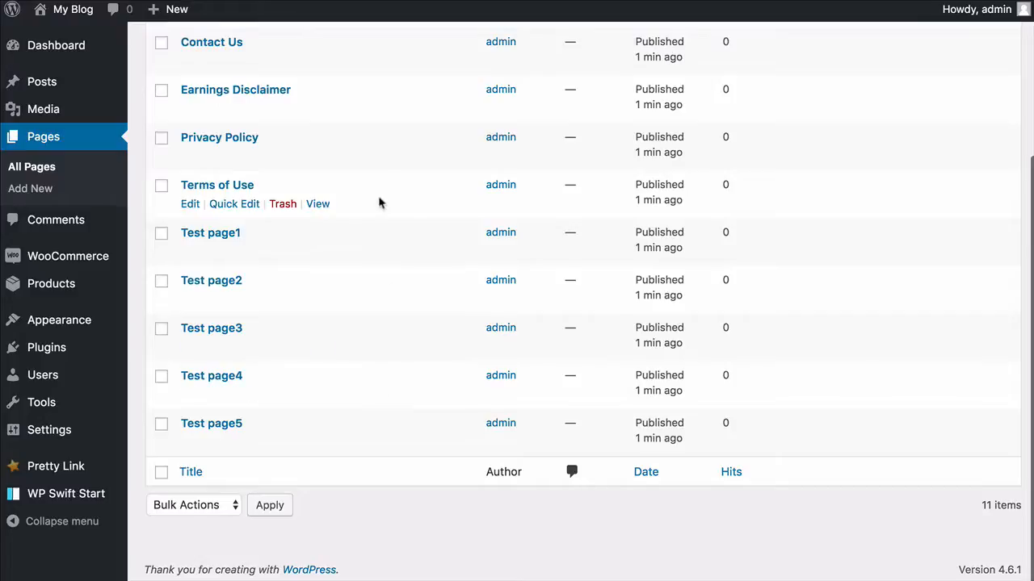
View the published Privacy Policy page, read through its text and return to the pages list
{"action": "scroll", "coordinate": [381, 202], "scroll_direction": "up", "scroll_amount": 3}
{"action": "left_click", "coordinate": [319, 255]}
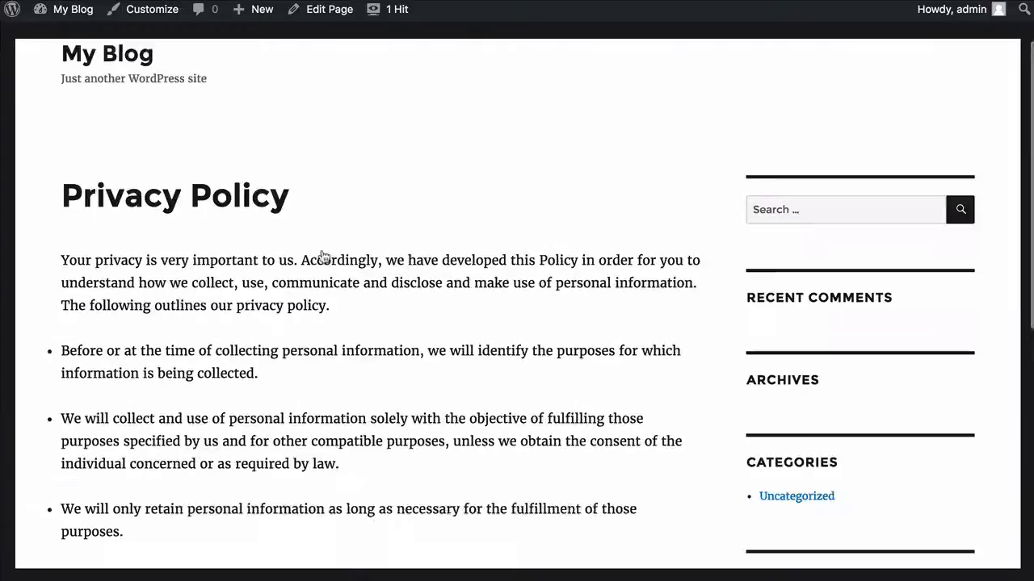
{"action": "scroll", "coordinate": [323, 256], "scroll_direction": "down", "scroll_amount": 3}
{"action": "scroll", "coordinate": [323, 256], "scroll_direction": "up", "scroll_amount": 4}
{"action": "key", "text": "alt+Left"}
View the published Earnings Disclaimer page, check its text for the site's domain and return to the pages list
{"action": "mouse_move", "coordinate": [340, 189]}
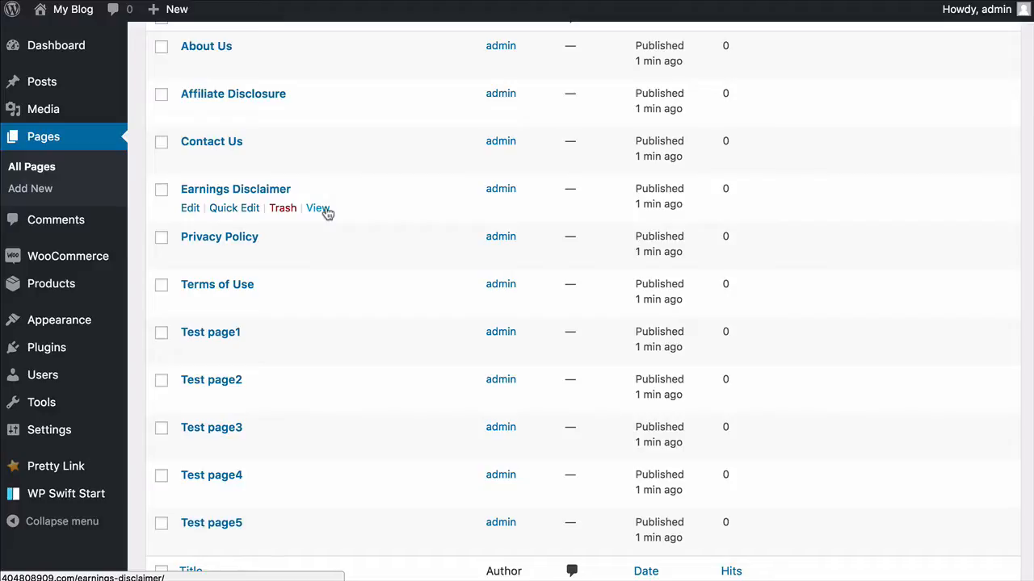
{"action": "left_click", "coordinate": [327, 212]}
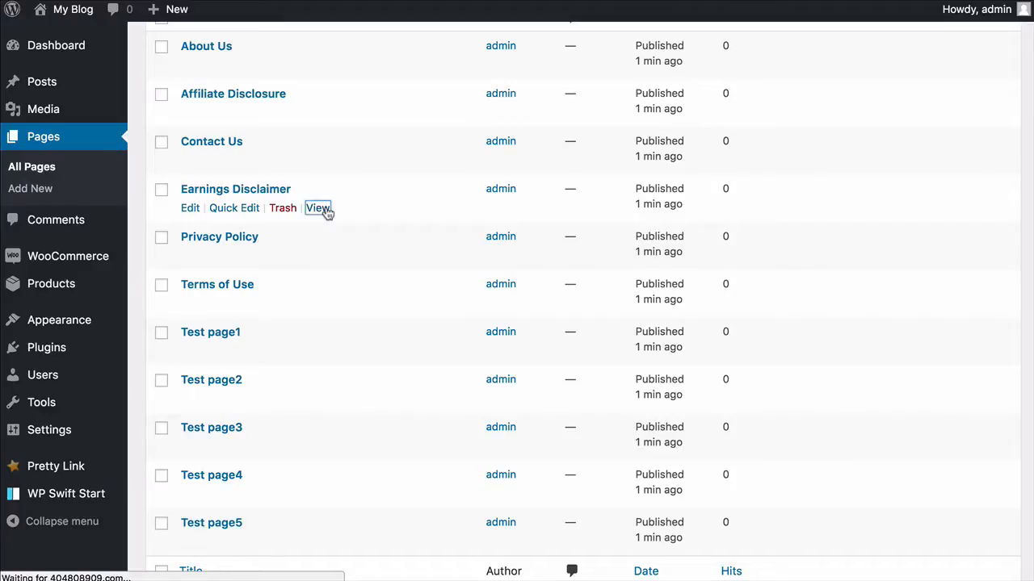
{"action": "scroll", "coordinate": [327, 212], "scroll_direction": "down", "scroll_amount": 5}
{"action": "scroll", "coordinate": [327, 213], "scroll_direction": "up", "scroll_amount": 5}
{"action": "scroll", "coordinate": [328, 212], "scroll_direction": "left", "scroll_amount": 2}
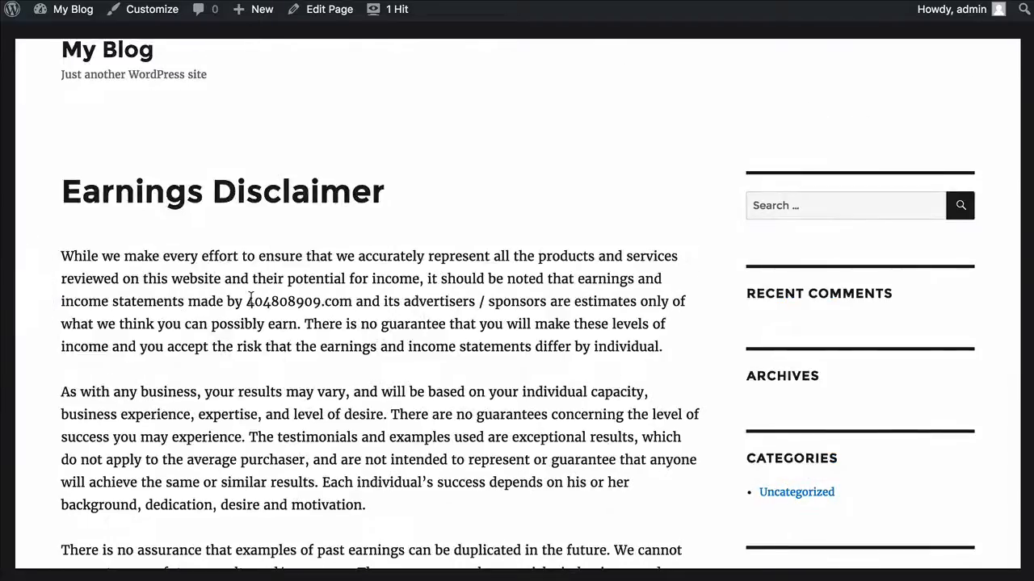
{"action": "scroll", "coordinate": [343, 302], "scroll_direction": "left", "scroll_amount": 3}
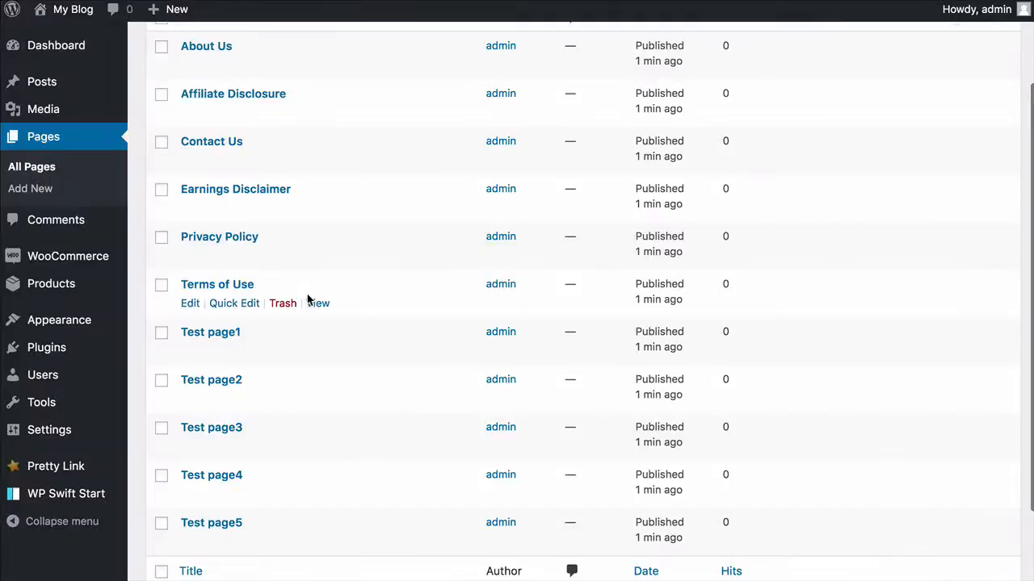
Inspect the structure of the Swiftstart Website Footer Menu and the theme locations available for menus
{"action": "mouse_move", "coordinate": [272, 198]}
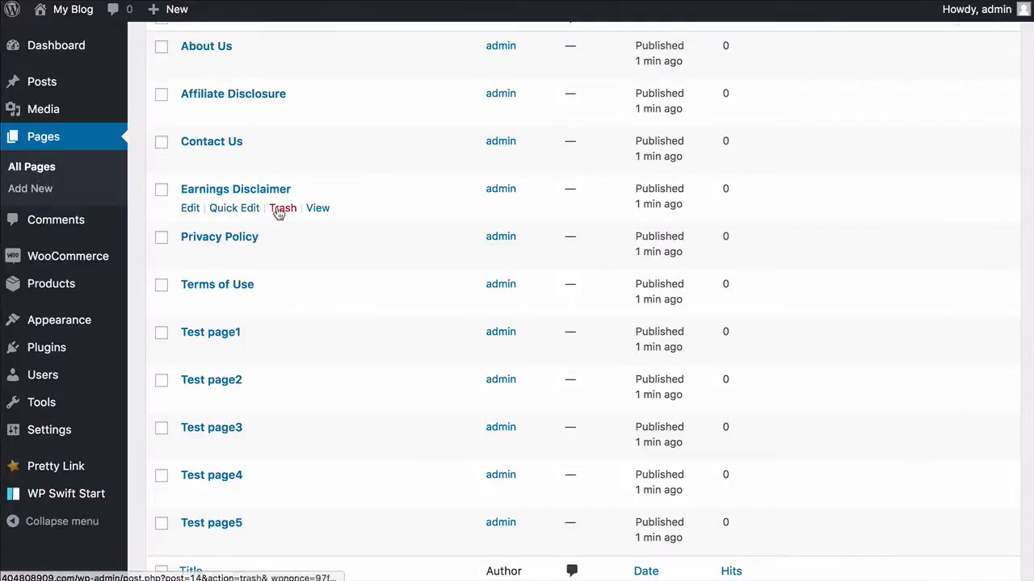
{"action": "scroll", "coordinate": [236, 192], "scroll_direction": "up", "scroll_amount": 3}
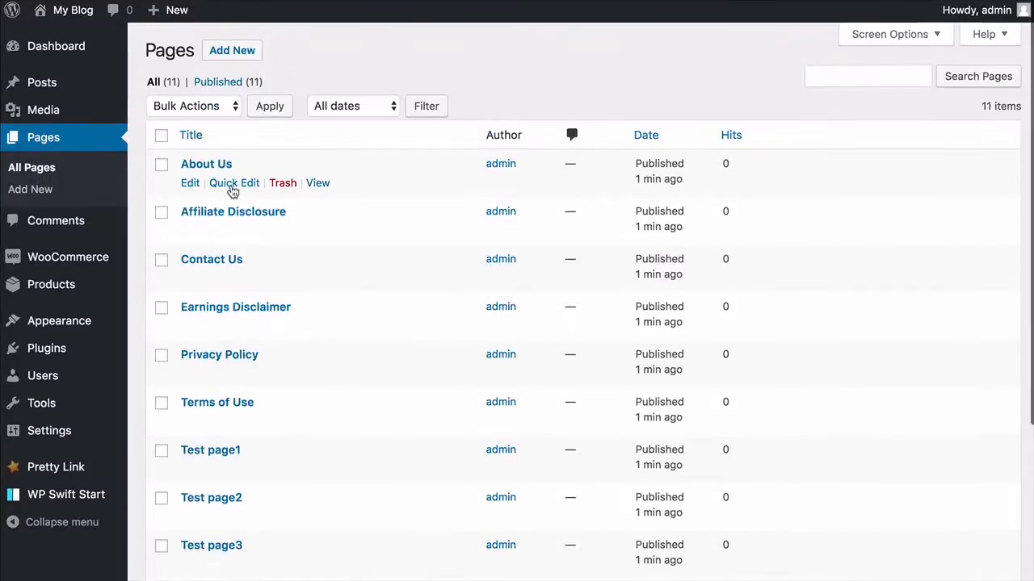
{"action": "scroll", "coordinate": [94, 279], "scroll_direction": "down", "scroll_amount": 2}
{"action": "mouse_move", "coordinate": [69, 321]}
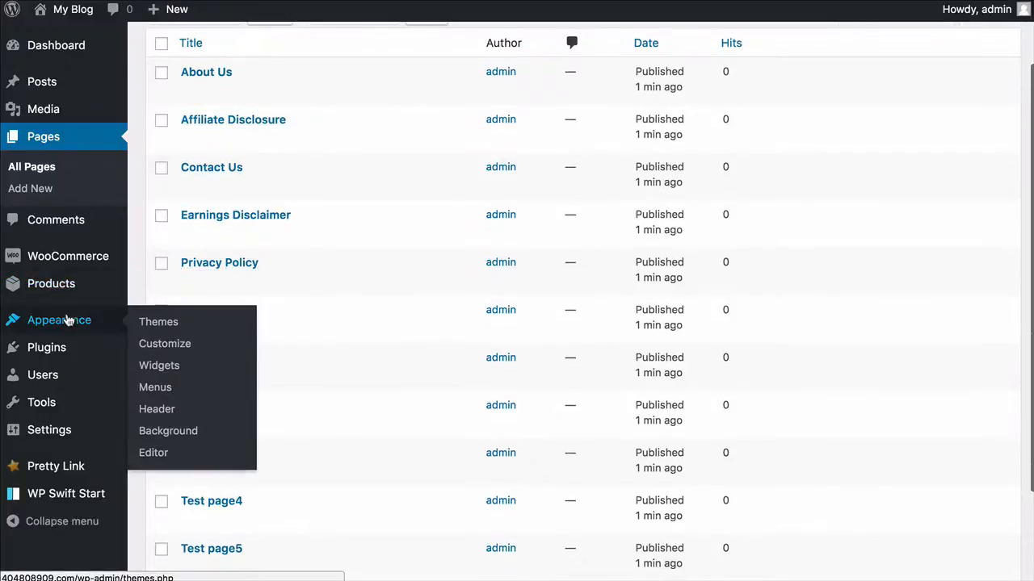
{"action": "left_click", "coordinate": [147, 389]}
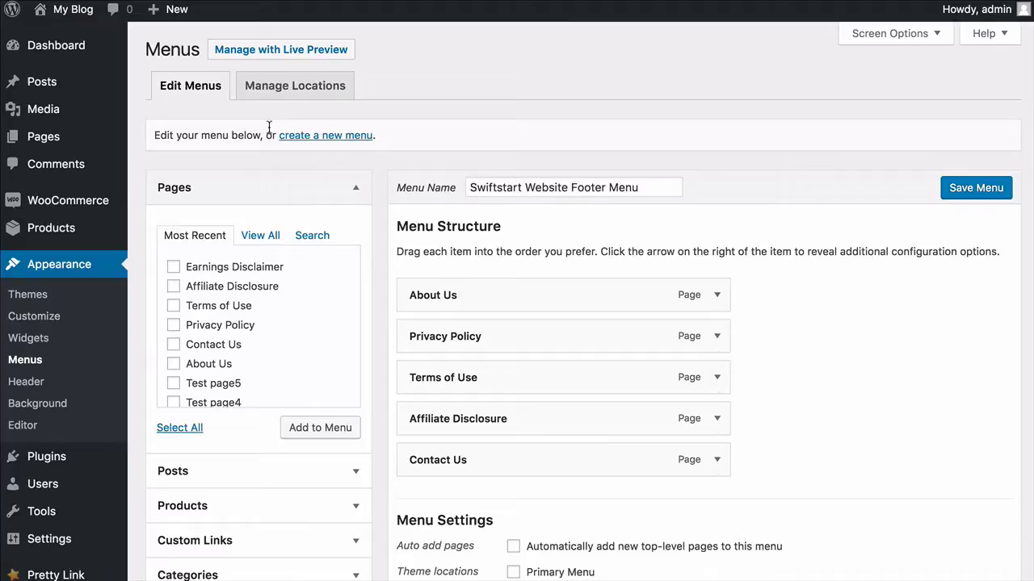
{"action": "left_click", "coordinate": [283, 86]}
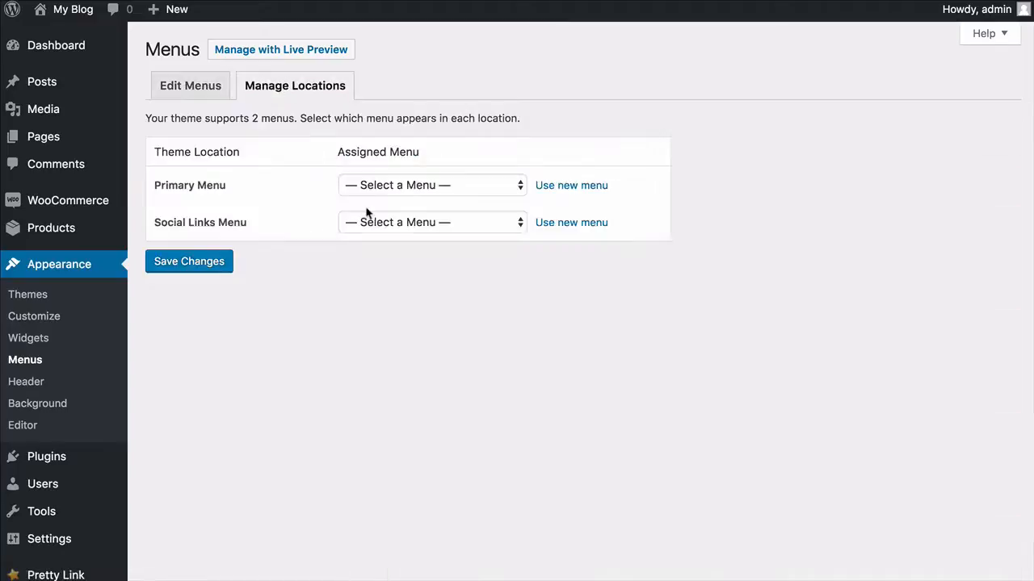
{"action": "left_click", "coordinate": [213, 96]}
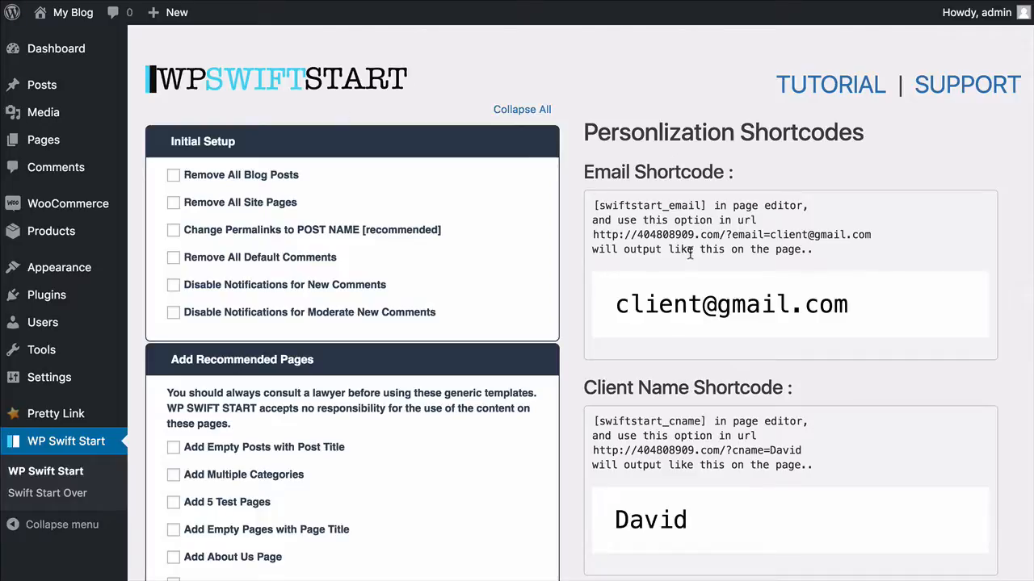
Examine the WP Swift Start personalization shortcodes, including [swiftstart_email], [swiftstart_cname], [swiftstart_phone] and [swiftstart_todaysdate], and their URL options
{"action": "left_click_drag", "start_coordinate": [591, 210], "coordinate": [701, 203]}
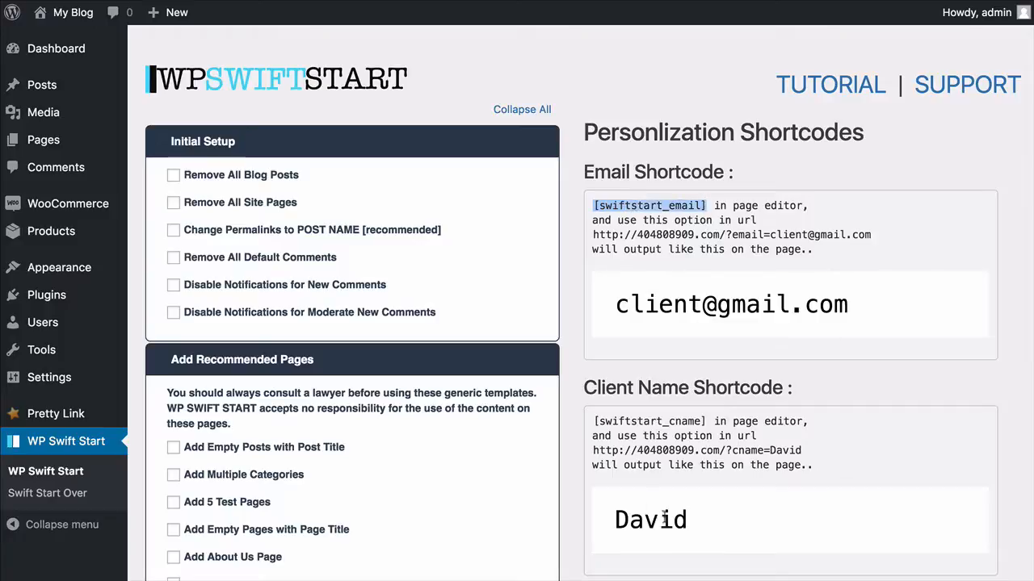
{"action": "scroll", "coordinate": [774, 300], "scroll_direction": "down", "scroll_amount": 5}
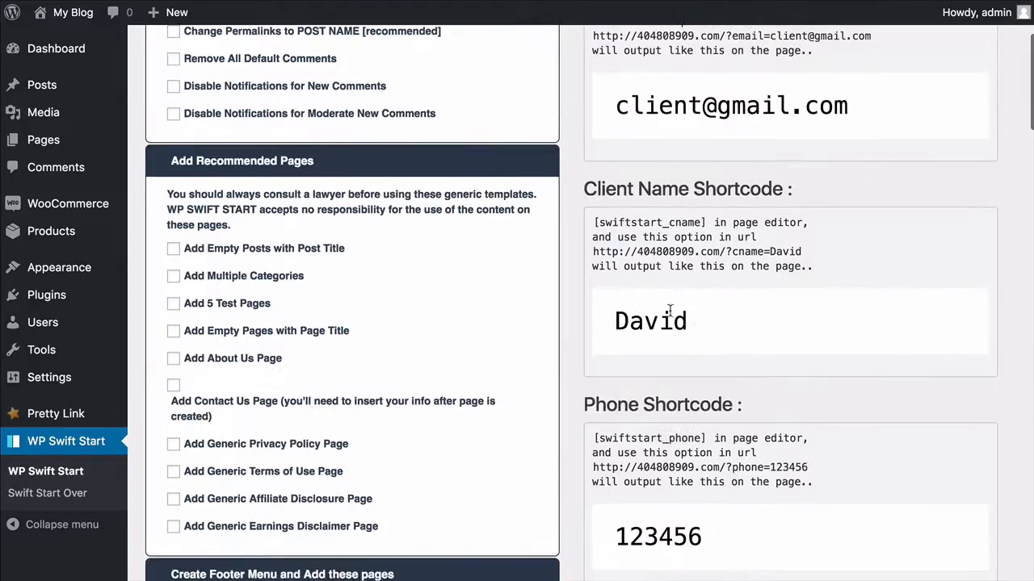
{"action": "scroll", "coordinate": [672, 460], "scroll_direction": "down", "scroll_amount": 3}
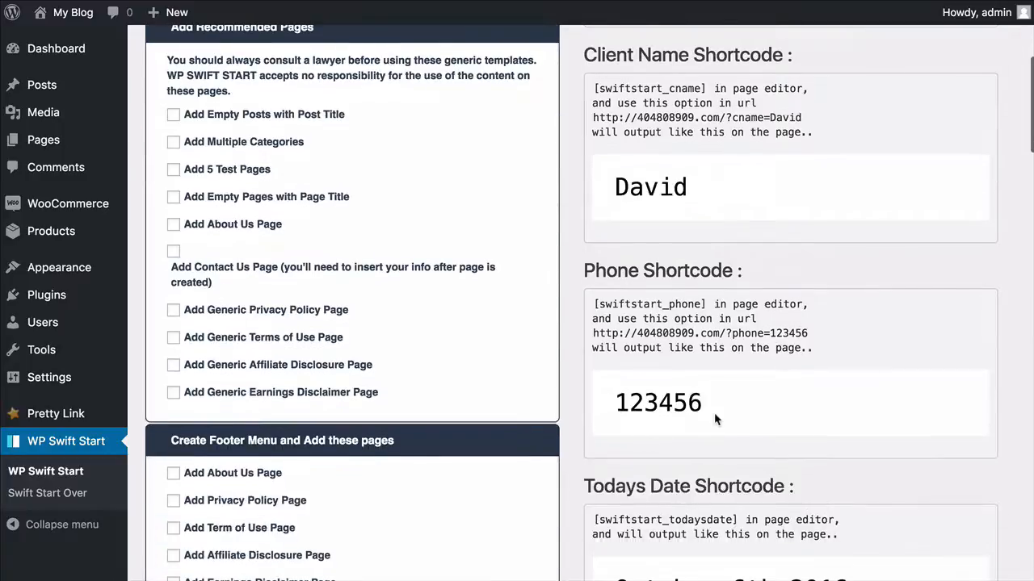
{"action": "scroll", "coordinate": [714, 415], "scroll_direction": "down", "scroll_amount": 6}
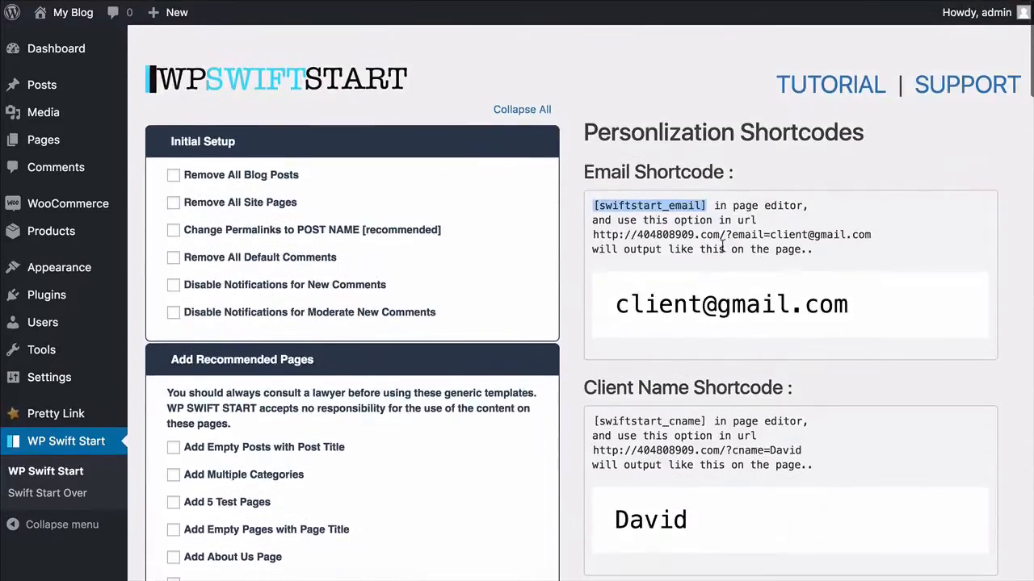
{"action": "left_click", "coordinate": [722, 247]}
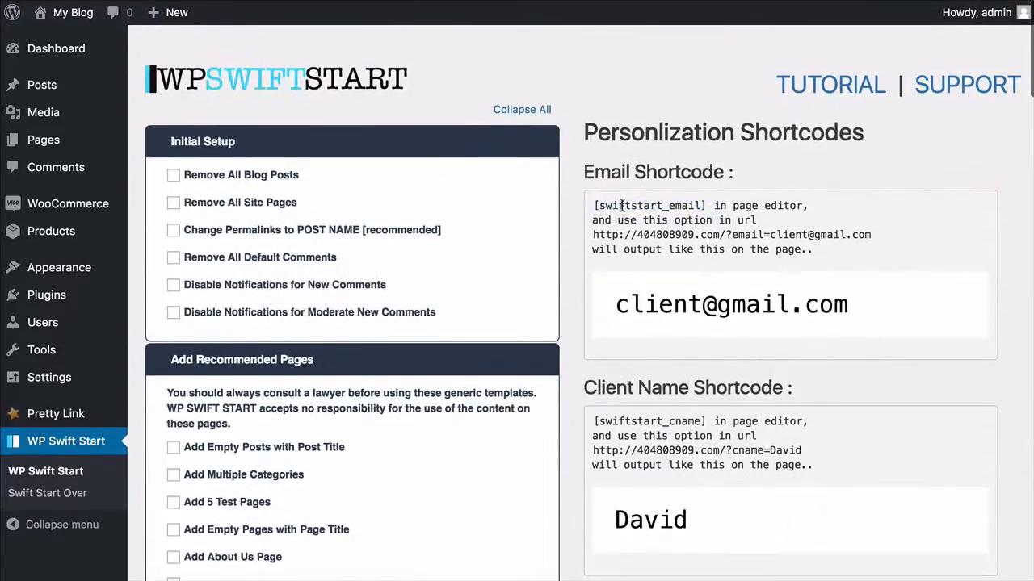
{"action": "left_click_drag", "start_coordinate": [594, 207], "coordinate": [712, 204]}
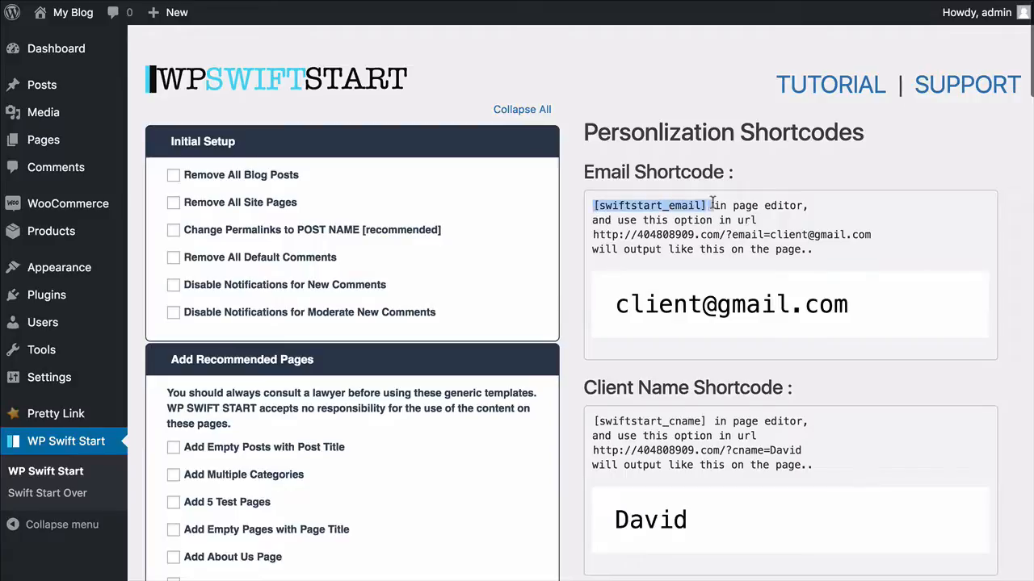
{"action": "left_click", "coordinate": [747, 246]}
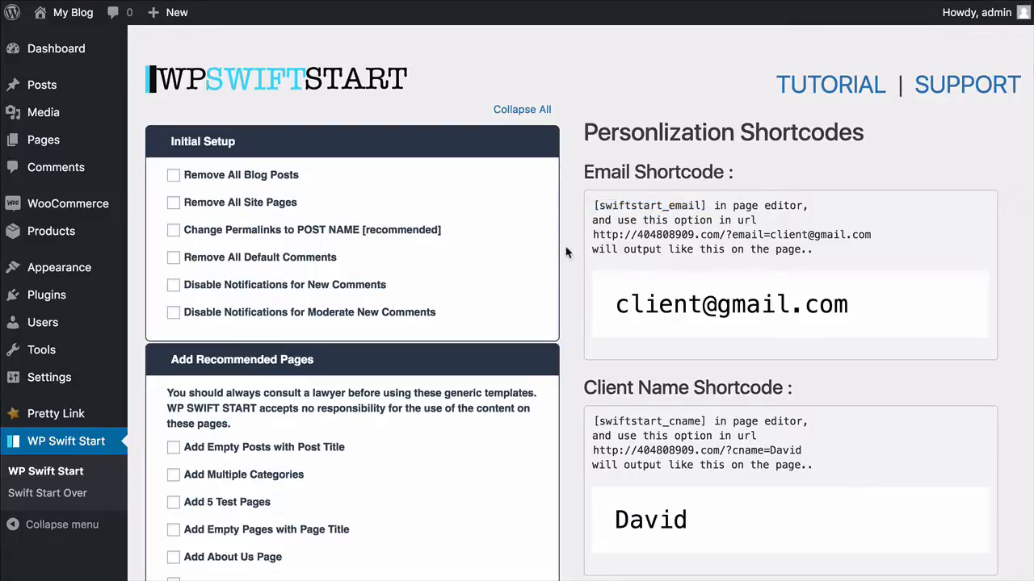